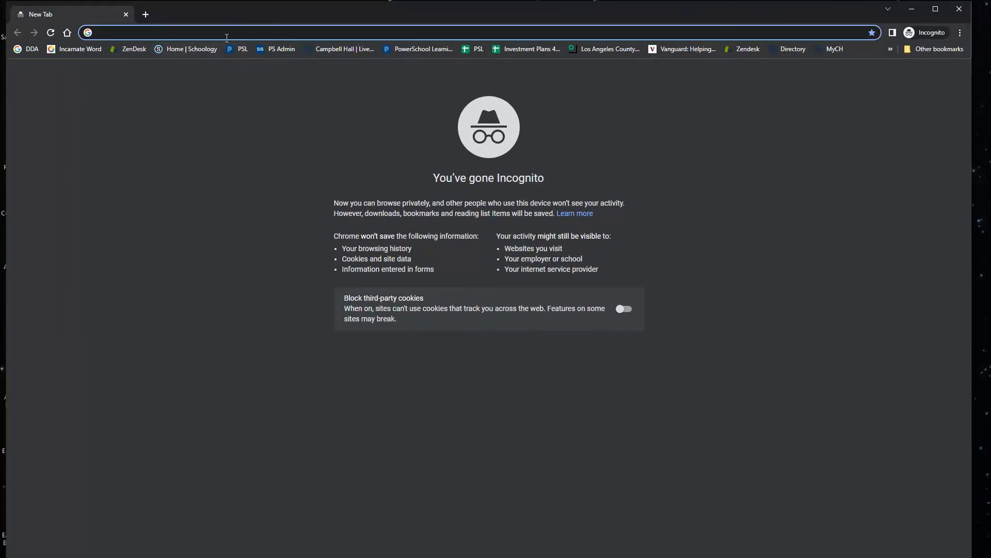
Open PowerSchool Learning and sign in with the school Google account, entering the account e-mail and password.
{"action": "left_click", "coordinate": [243, 50]}
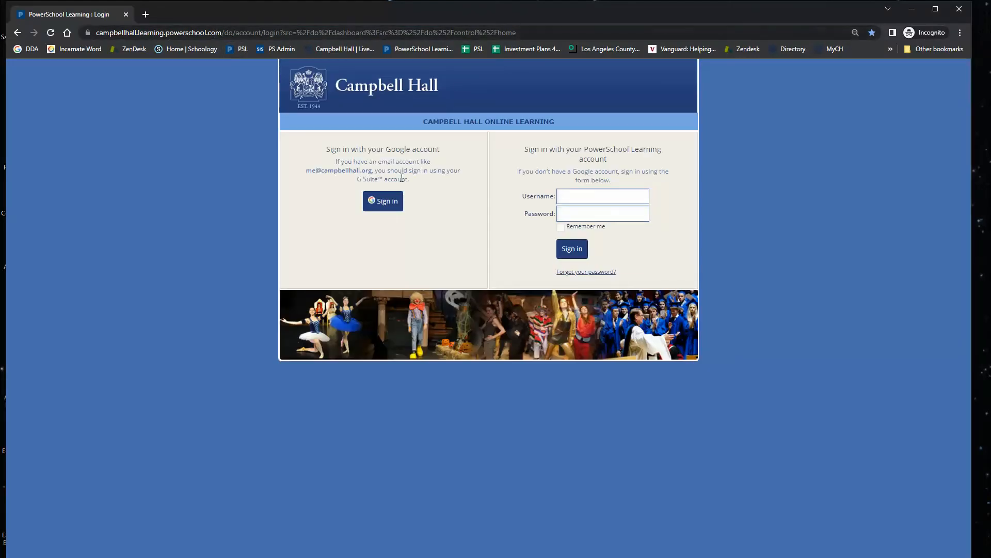
{"action": "left_click", "coordinate": [388, 205]}
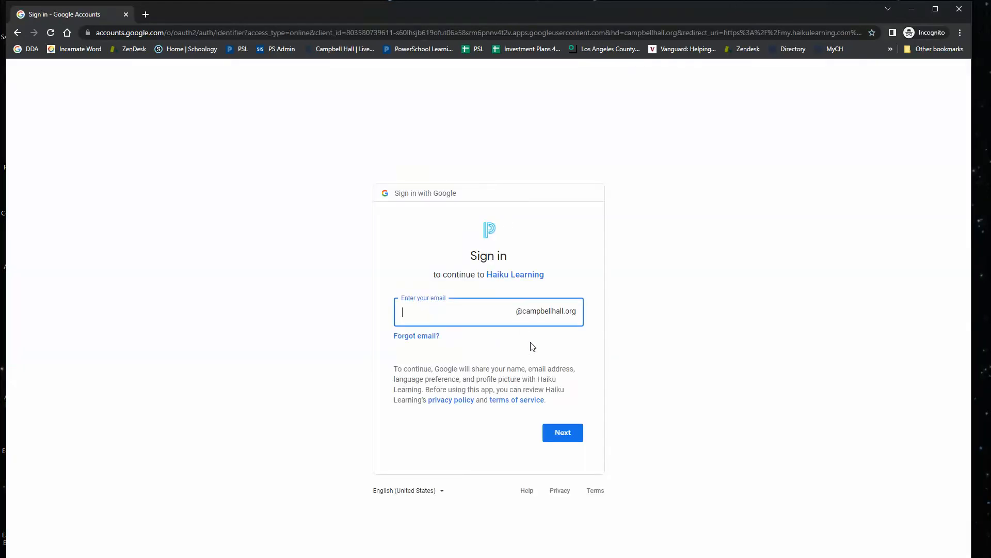
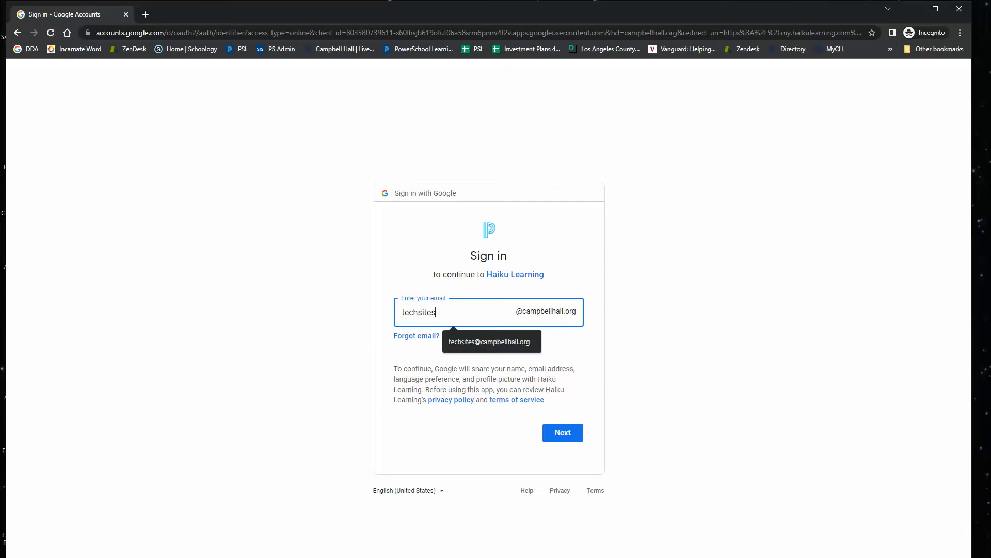
{"action": "key", "text": "Return"}
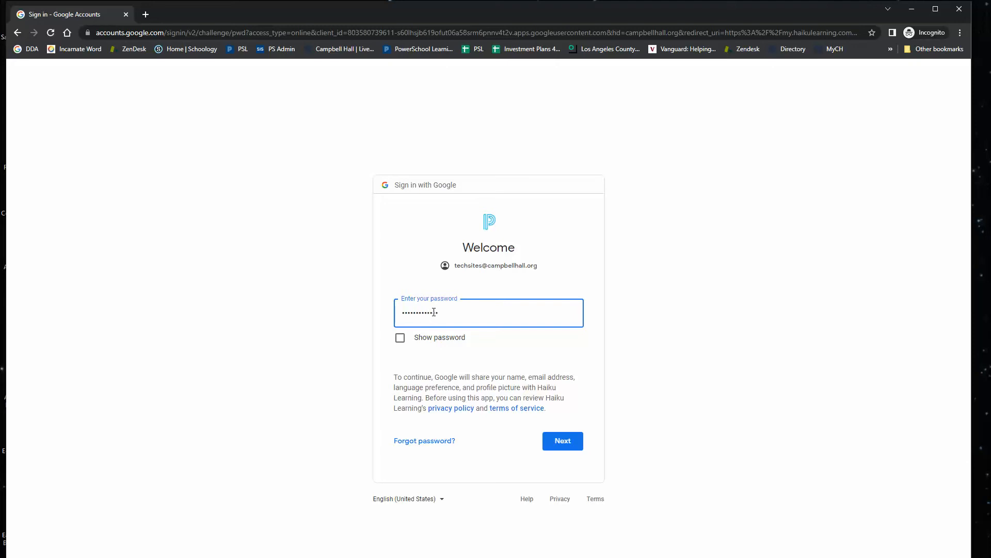
{"action": "key", "text": "Return"}
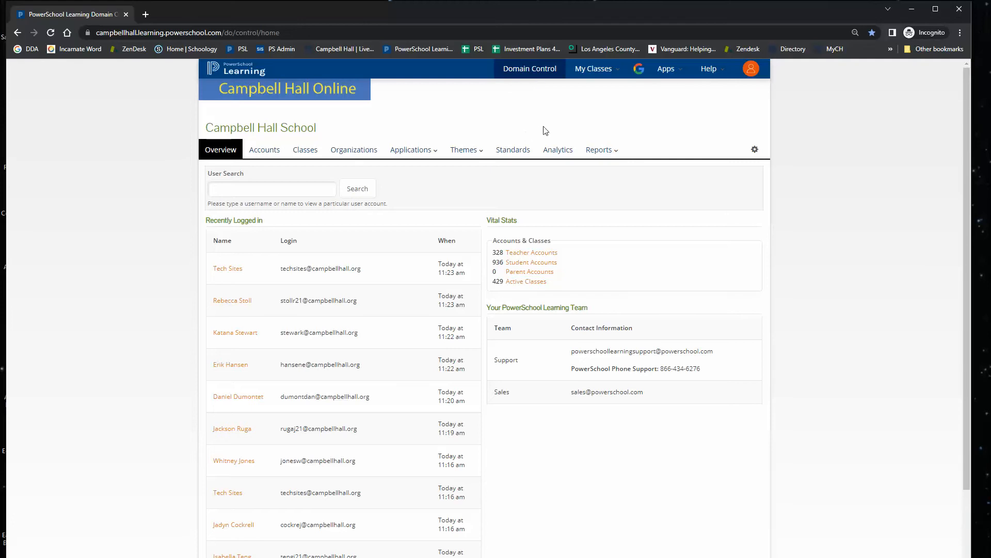
{"action": "left_click", "coordinate": [752, 70]}
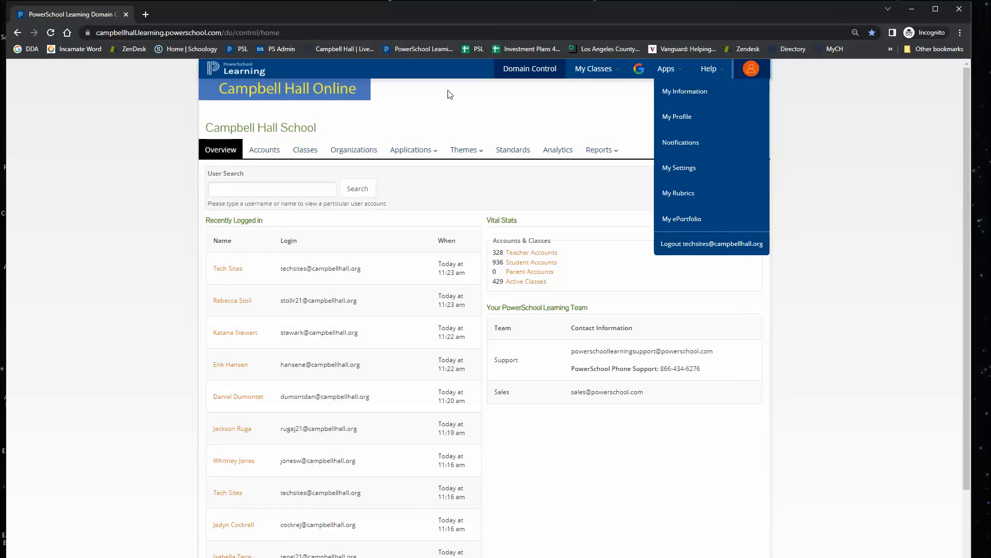
{"action": "left_click", "coordinate": [275, 189]}
{"action": "left_click", "coordinate": [459, 132]}
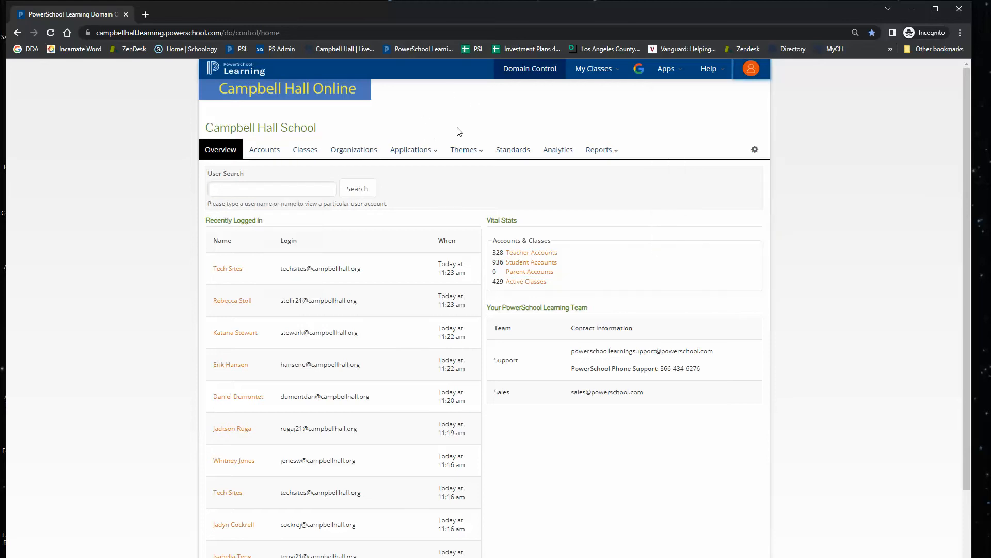
Search the domain's user accounts for rosa.
{"action": "left_click", "coordinate": [297, 186]}
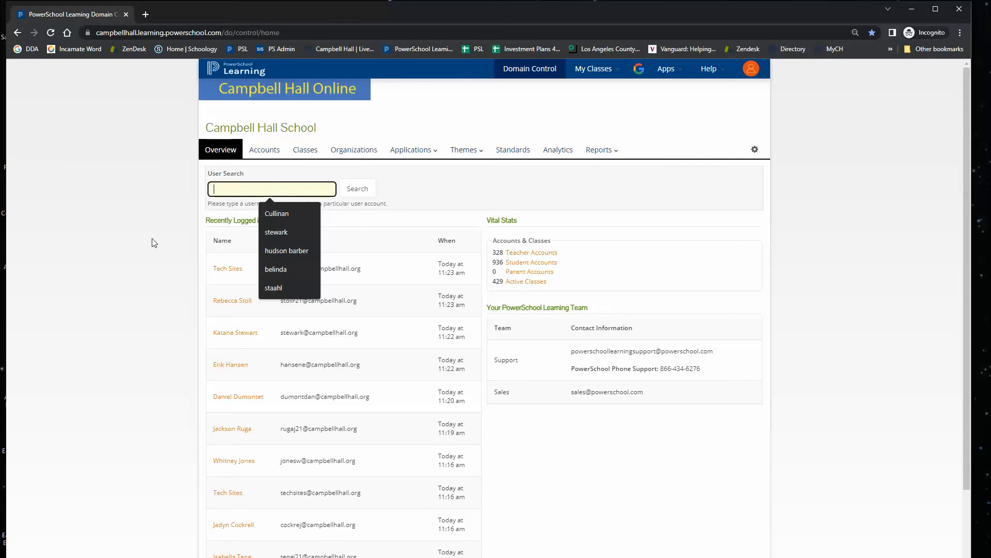
{"action": "type", "text": "rosa"}
{"action": "key", "text": "Return"}
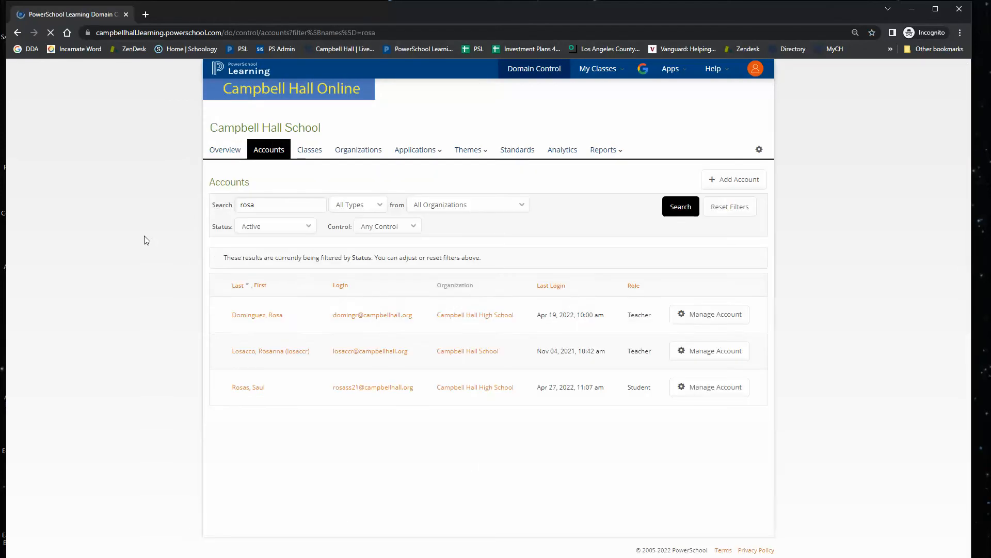
Masquerade as the first teacher account in the search results.
{"action": "left_click", "coordinate": [701, 316]}
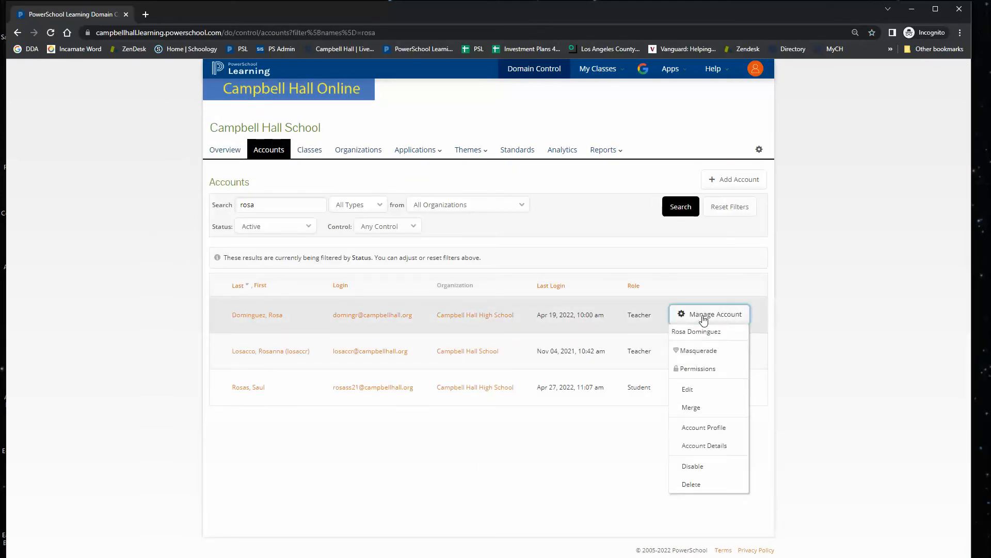
{"action": "left_click", "coordinate": [706, 351]}
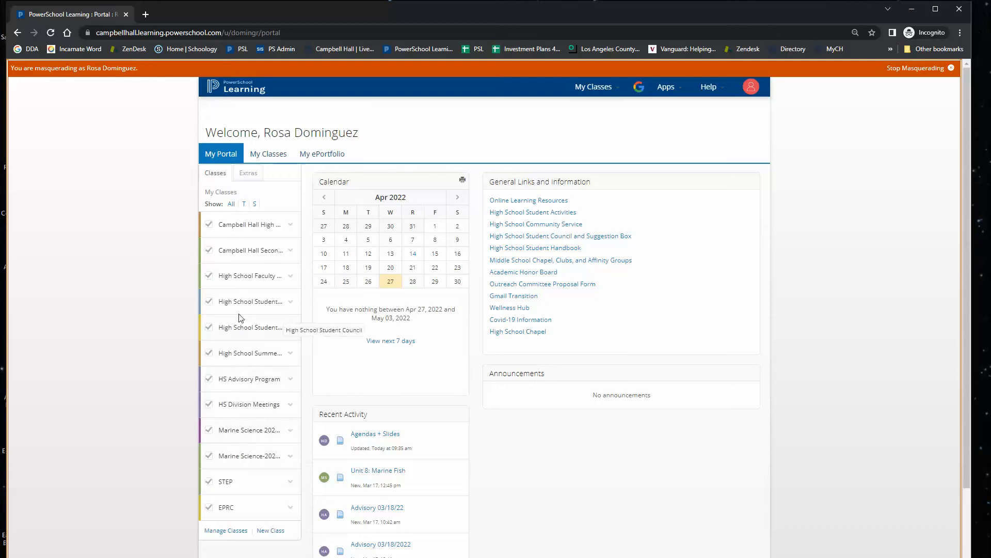
Open the Campbell Hall High School Handbook class and scroll through its page list.
{"action": "left_click", "coordinate": [232, 228]}
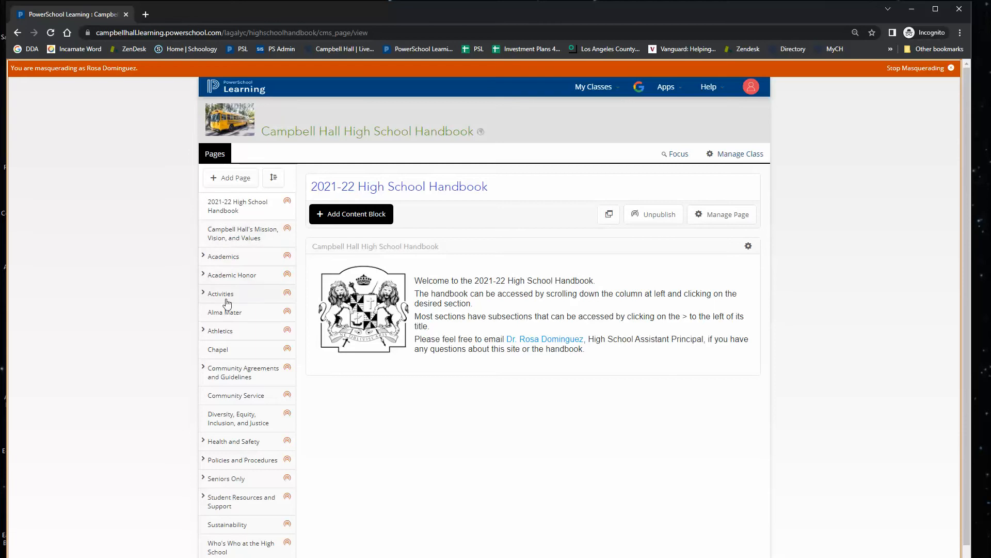
{"action": "scroll", "coordinate": [228, 376], "scroll_direction": "down", "scroll_amount": 1}
{"action": "scroll", "coordinate": [228, 376], "scroll_direction": "up", "scroll_amount": 1}
In a new tab, go to Google Sites and open the HS Student Handbook site for editing.
{"action": "left_click", "coordinate": [145, 15]}
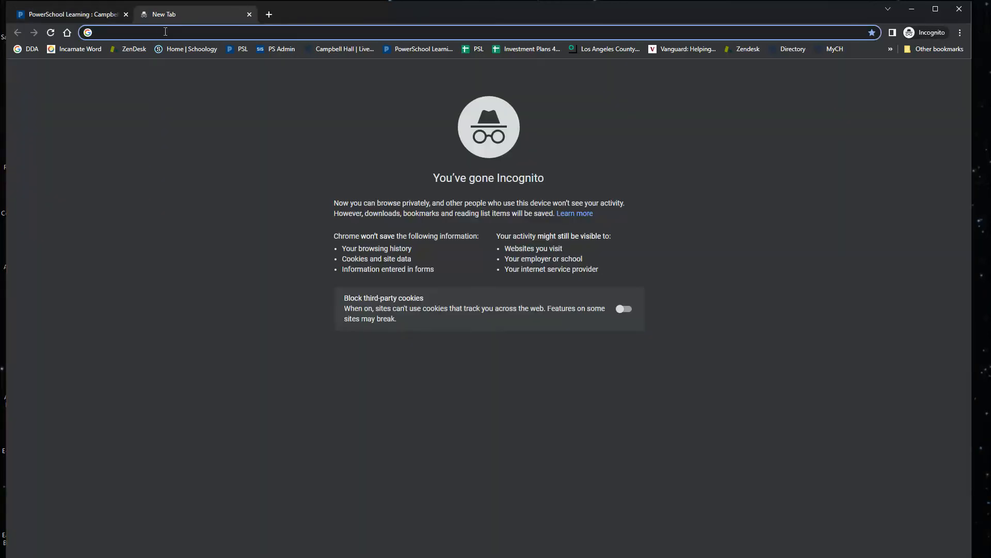
{"action": "type", "text": "sites"}
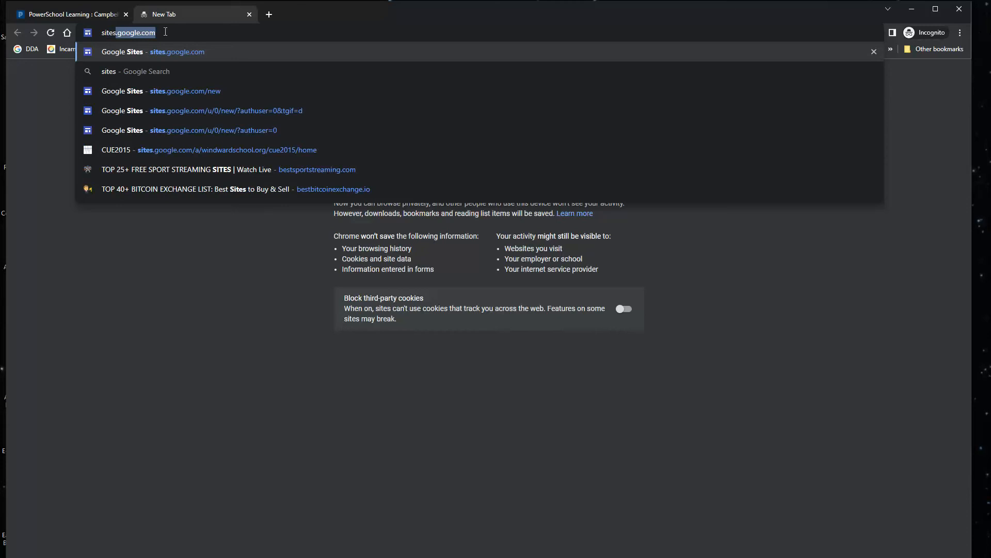
{"action": "key", "text": "Return"}
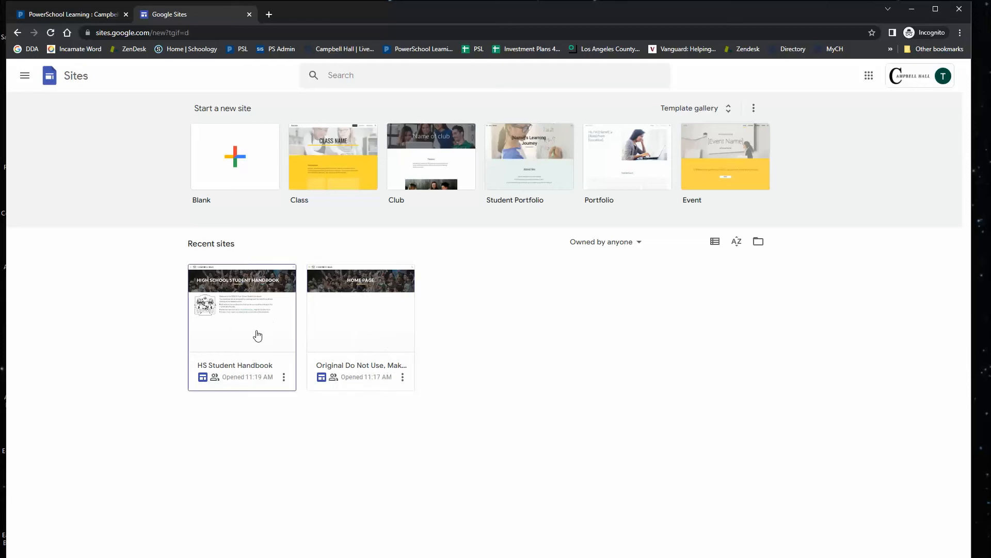
{"action": "left_click", "coordinate": [238, 332]}
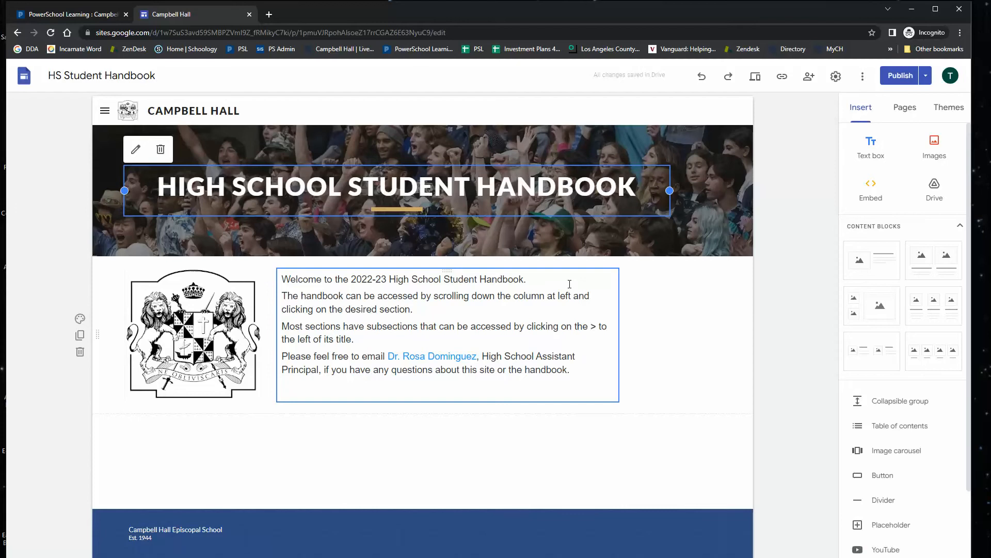
Preview the HS Student Handbook site, exit the preview, and show the site's pages list.
{"action": "left_click", "coordinate": [755, 78]}
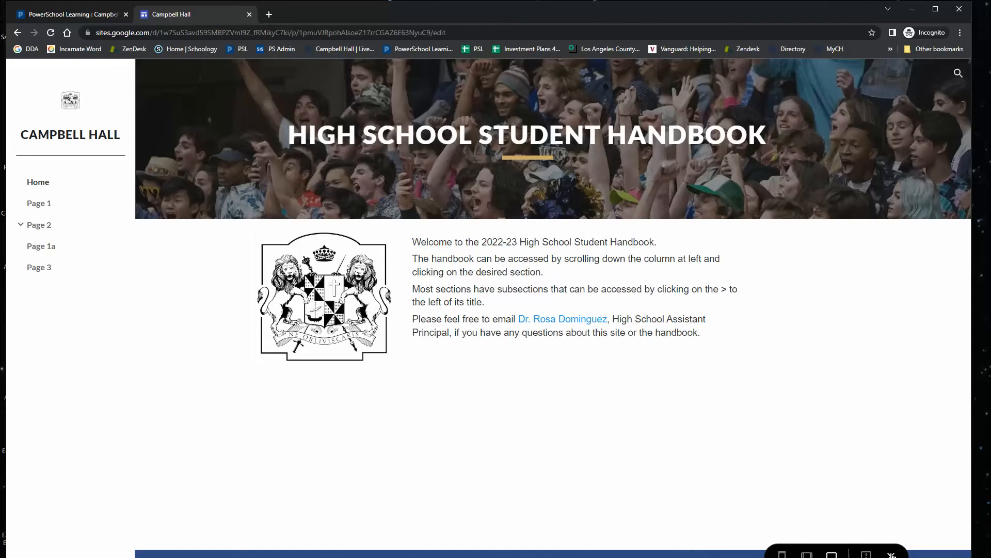
{"action": "left_click", "coordinate": [891, 555]}
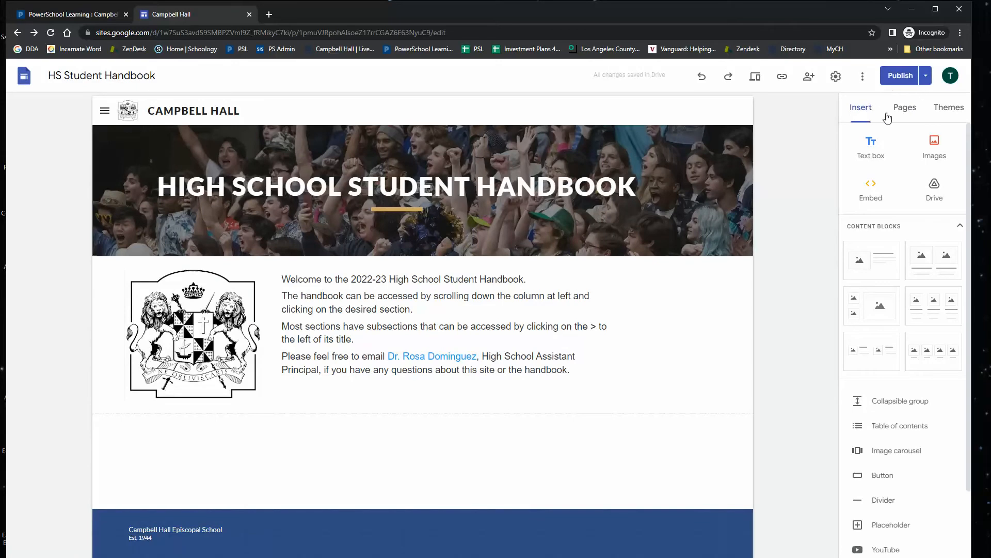
{"action": "left_click", "coordinate": [905, 109]}
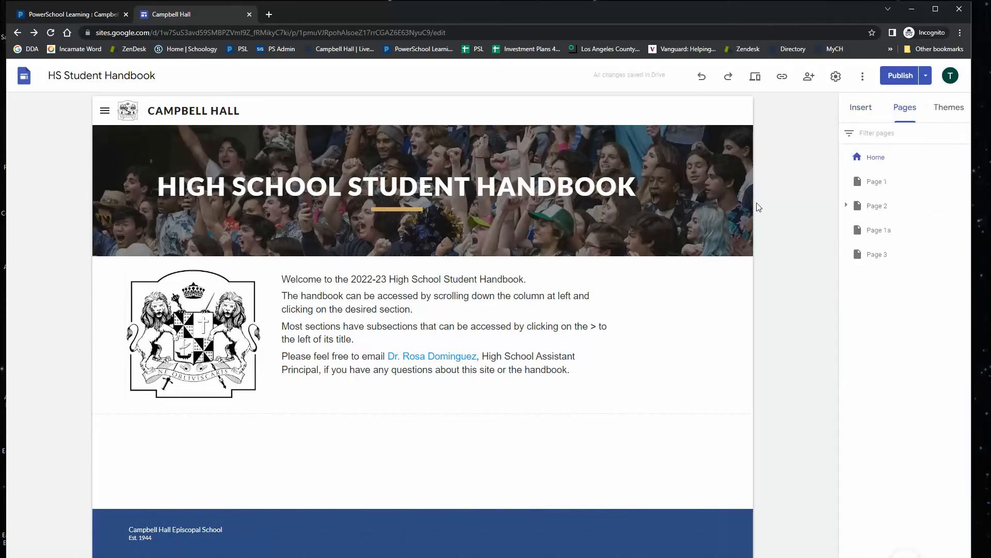
Compare both tabs and open the Campbell Hall's Mission, Vision, and Values page in the handbook class.
{"action": "left_click", "coordinate": [66, 16]}
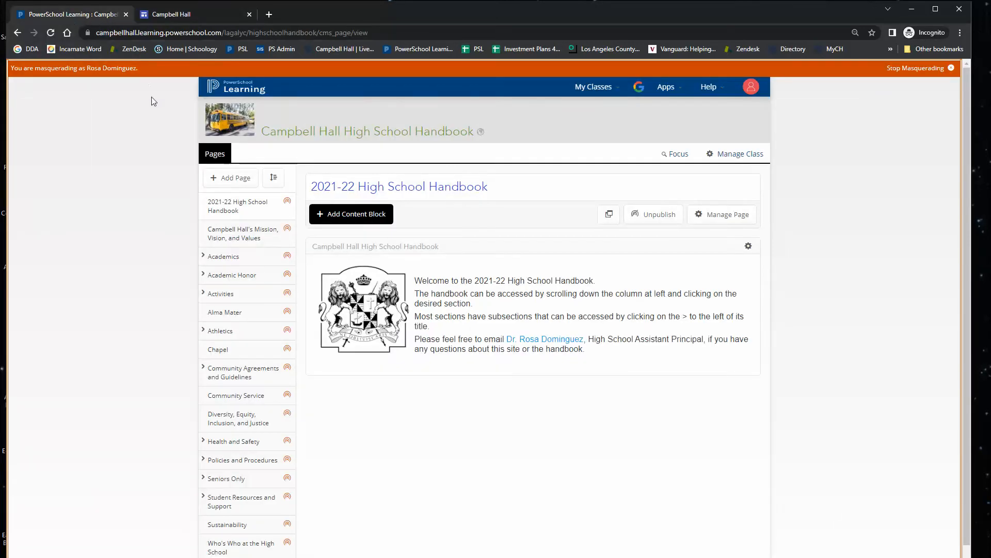
{"action": "left_click", "coordinate": [267, 210]}
{"action": "left_click", "coordinate": [203, 13]}
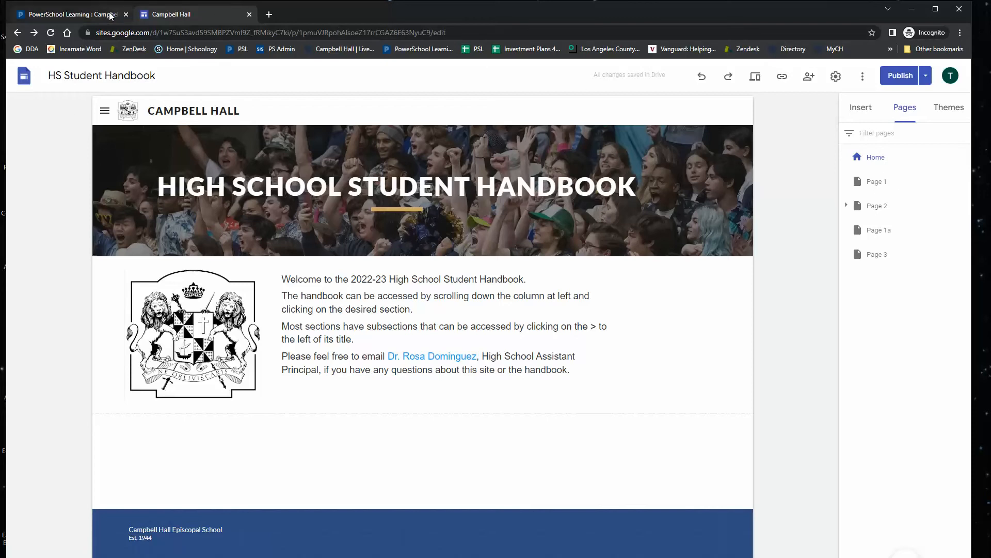
{"action": "left_click", "coordinate": [93, 15]}
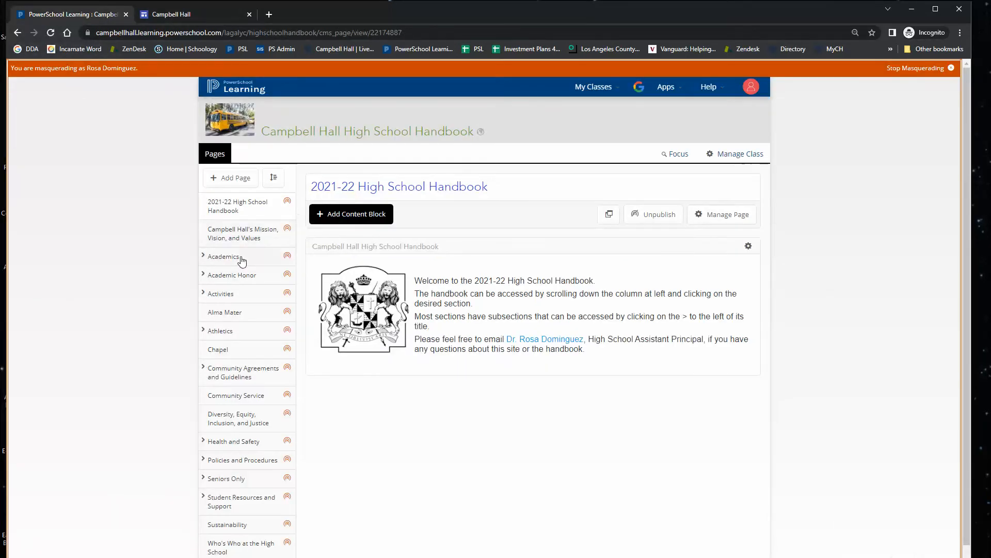
{"action": "left_click", "coordinate": [229, 241]}
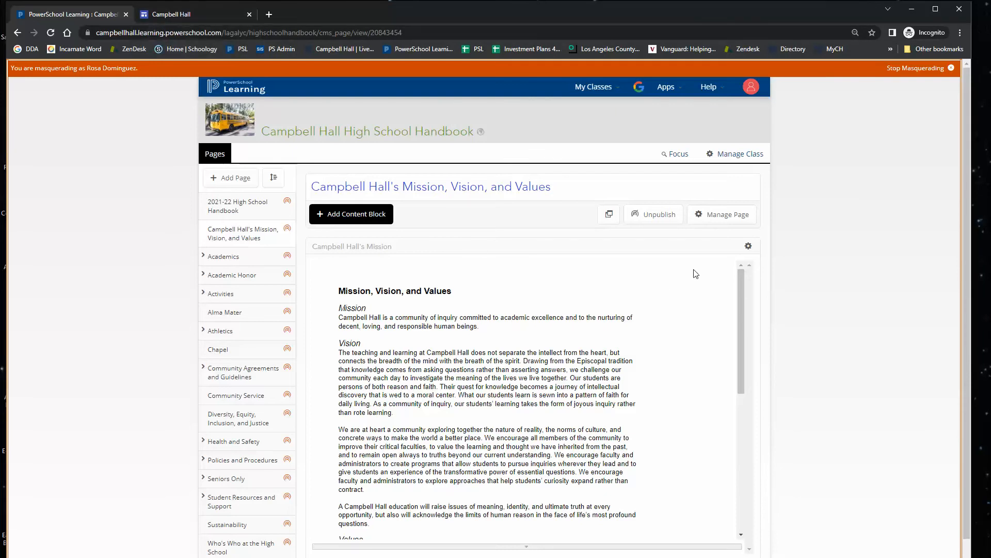
Open the Campbell Hall's Mission block's edit settings and close them without changes.
{"action": "left_click", "coordinate": [749, 246]}
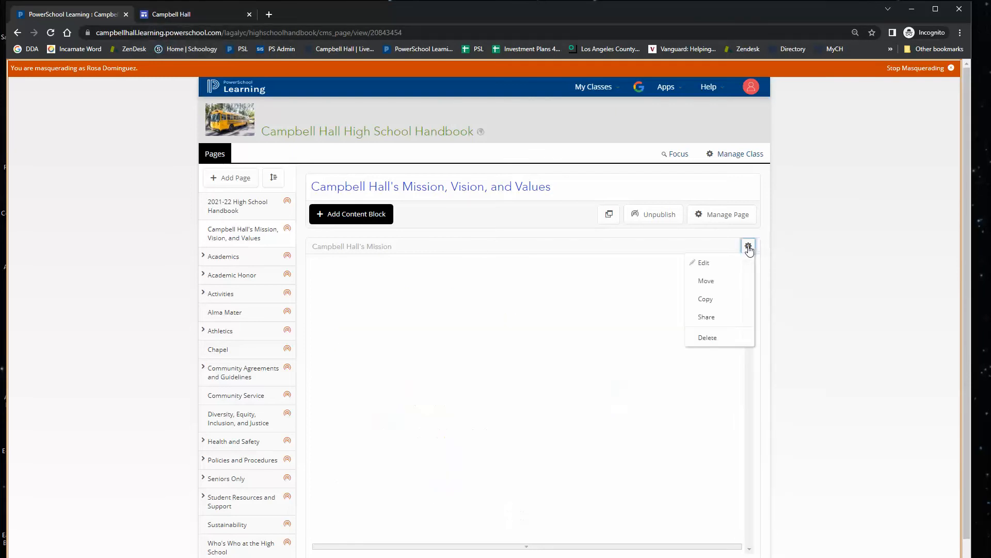
{"action": "left_click", "coordinate": [720, 264]}
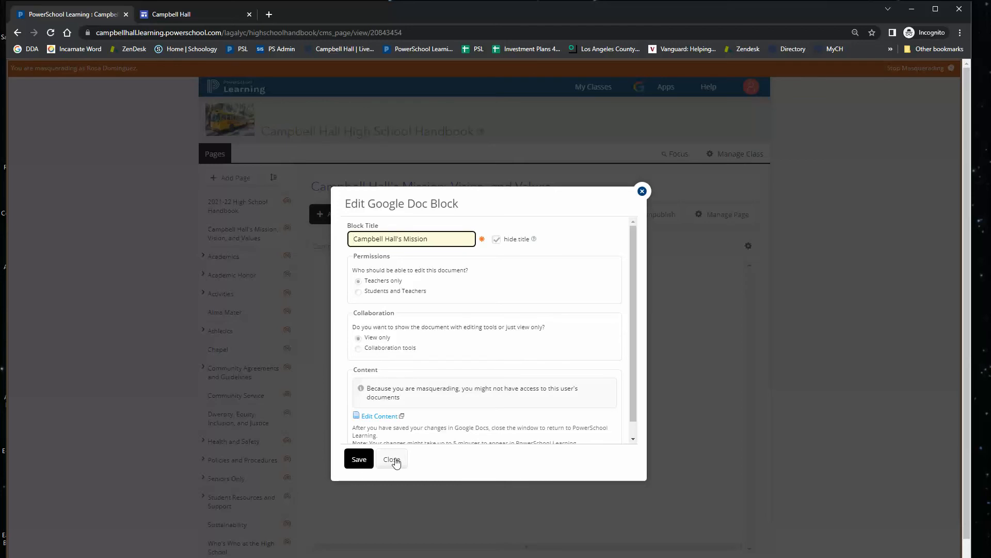
{"action": "left_click", "coordinate": [392, 459]}
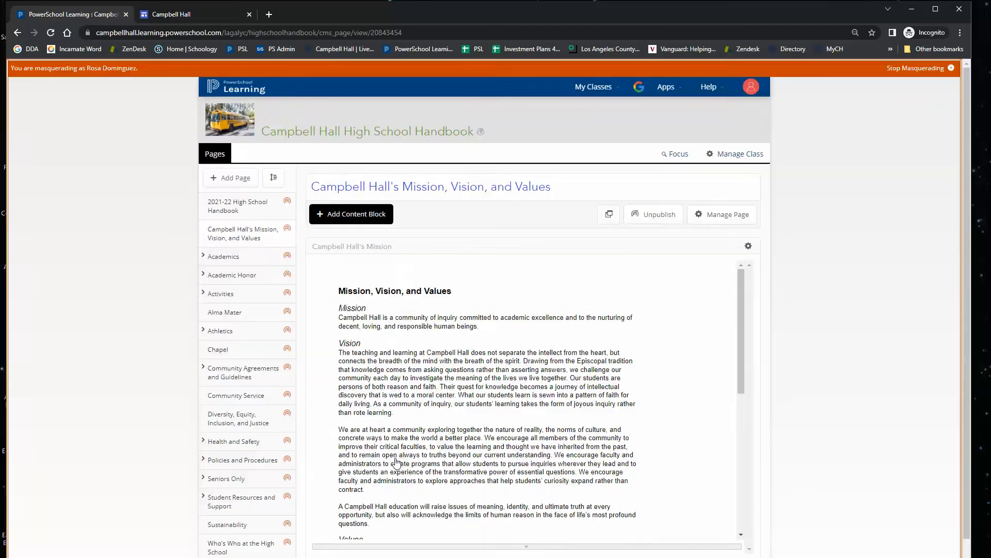
Open the class roster, view its Teachers list, and close the roster.
{"action": "left_click", "coordinate": [737, 154]}
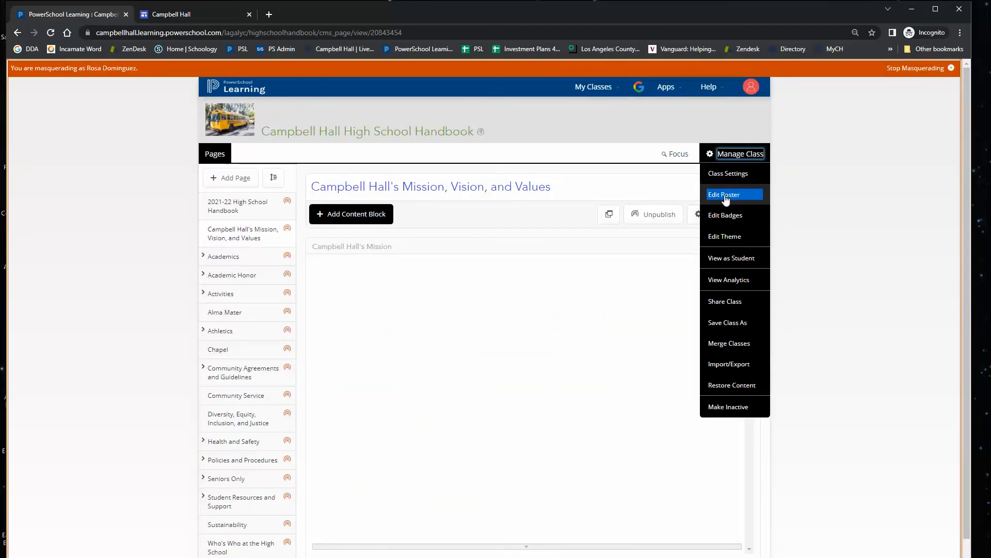
{"action": "left_click", "coordinate": [726, 196]}
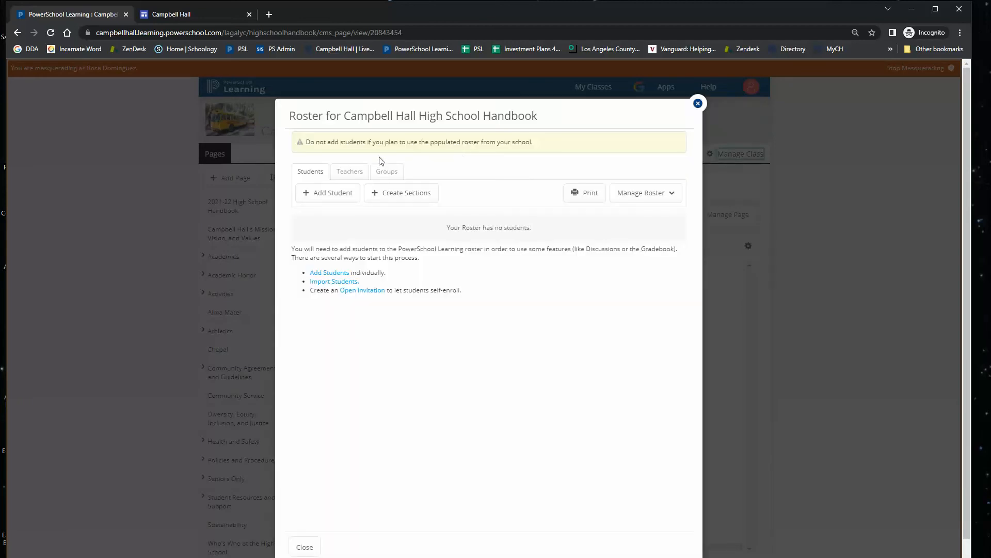
{"action": "left_click", "coordinate": [342, 175]}
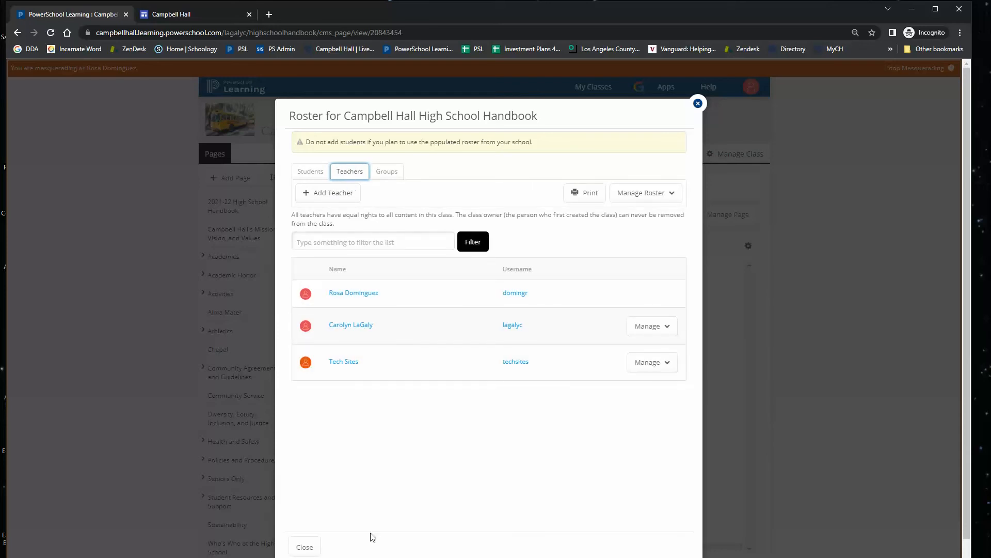
{"action": "left_click", "coordinate": [306, 547]}
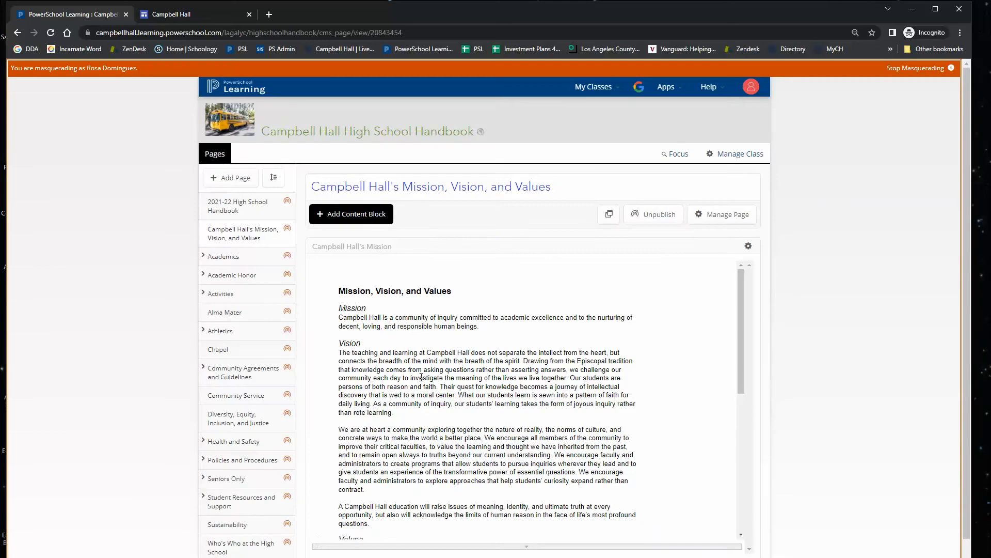
Open the Mission block's linked Google Doc through the block's edit content link.
{"action": "left_click", "coordinate": [748, 246]}
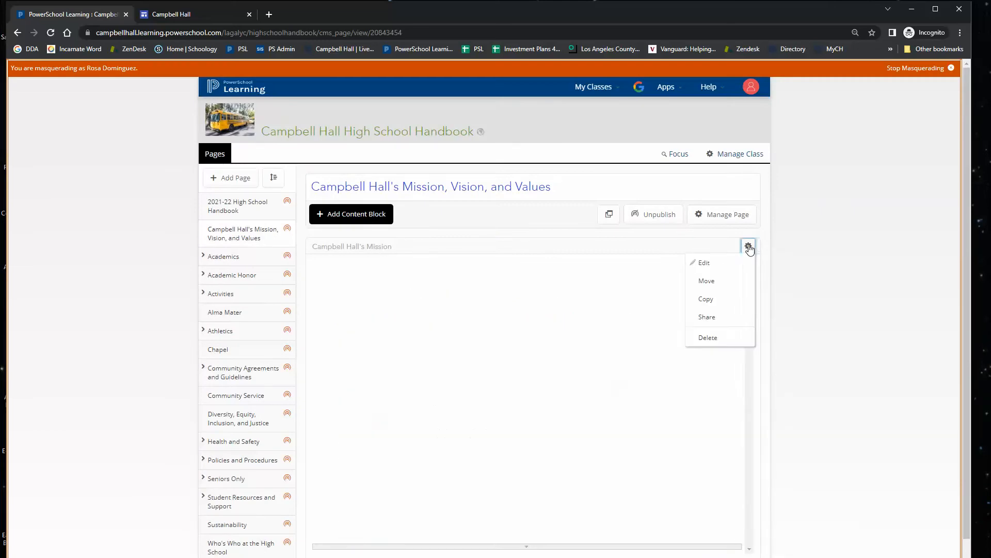
{"action": "left_click", "coordinate": [729, 264]}
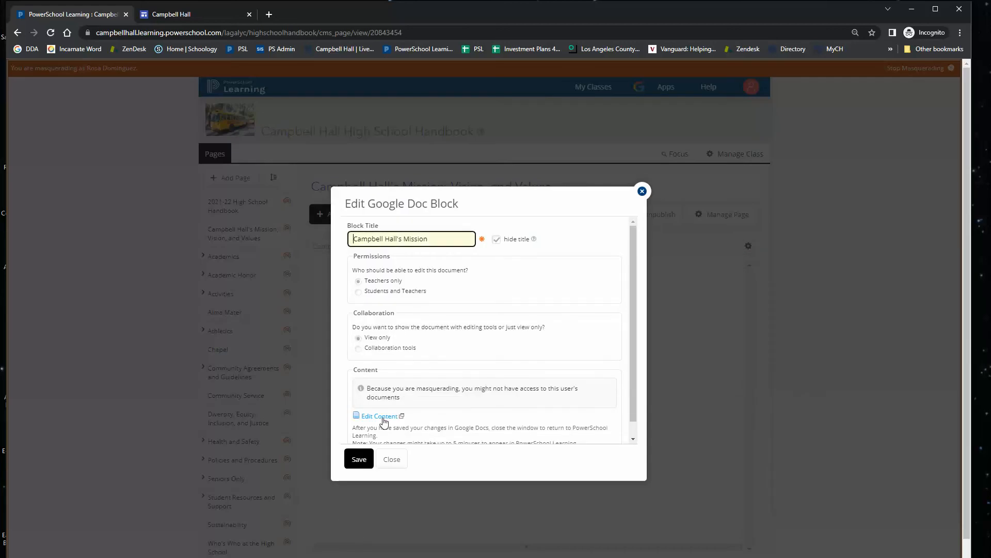
{"action": "left_click", "coordinate": [380, 416]}
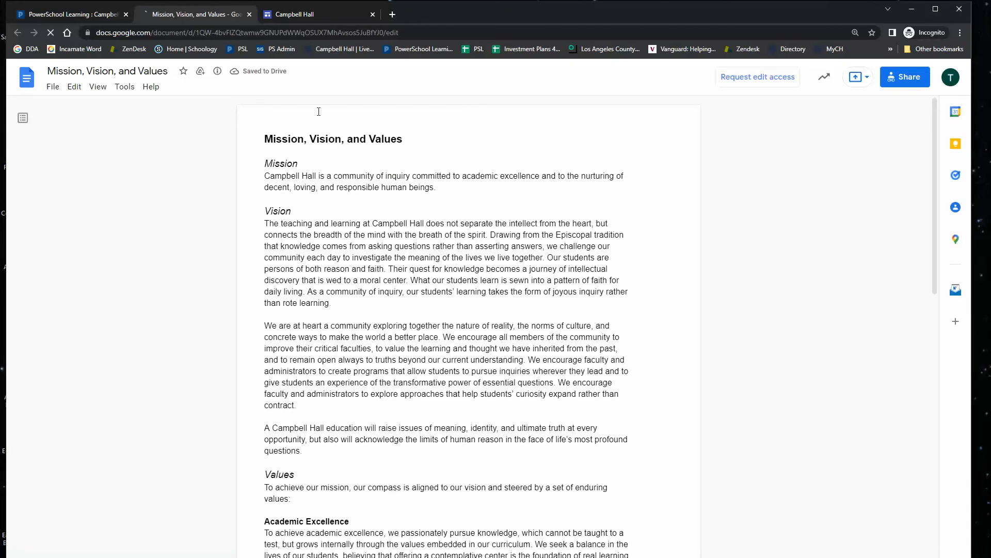
Select the Google Doc's web address and switch back to the Sites editor tab.
{"action": "left_click", "coordinate": [411, 32]}
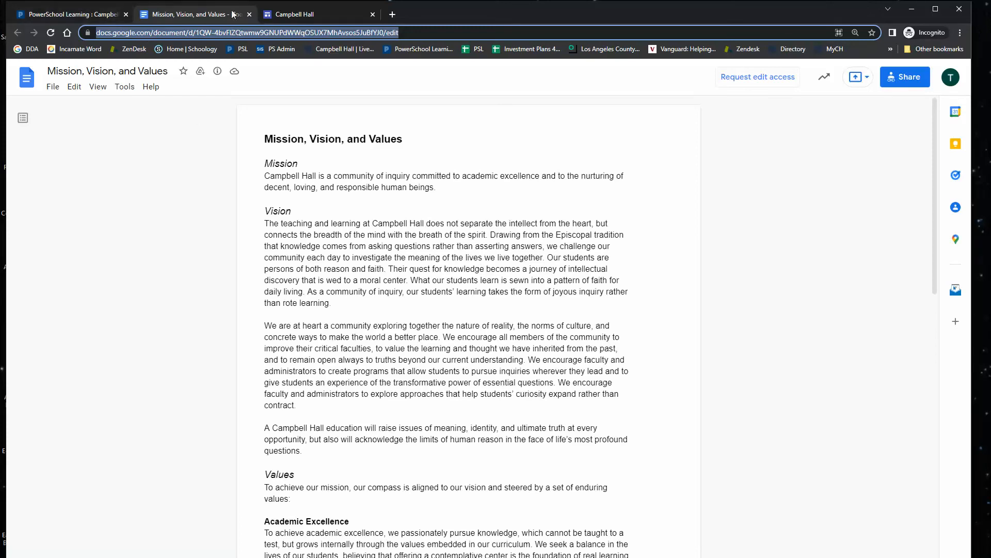
{"action": "left_click", "coordinate": [285, 19]}
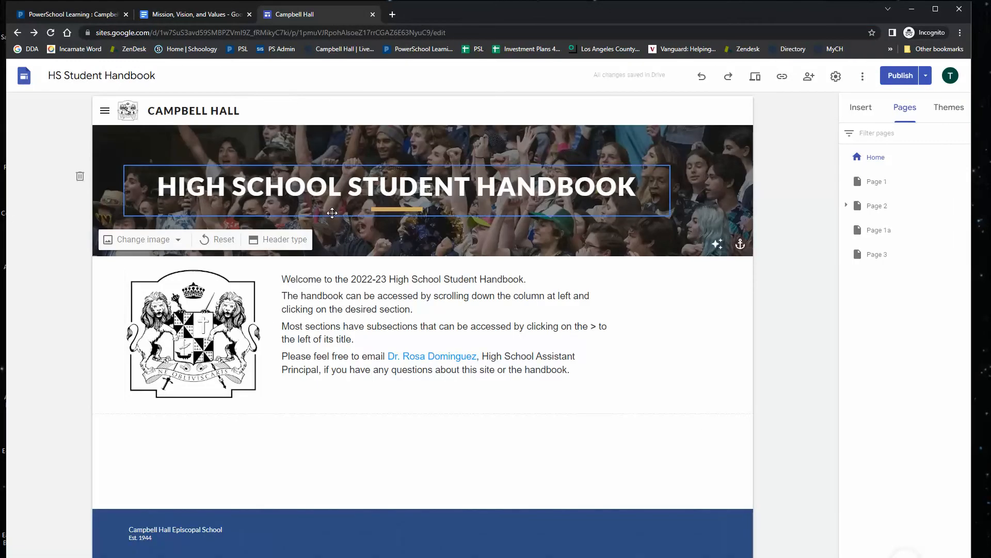
On Page 1, delete the existing section, embed the Mission, Vision, and Values Google Doc by its URL, and enlarge its frame.
{"action": "left_click", "coordinate": [875, 186]}
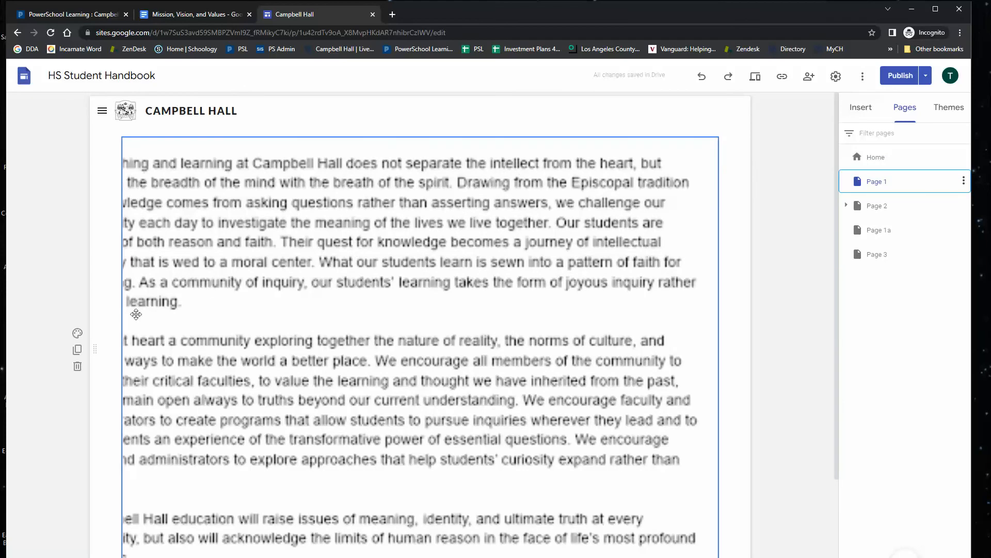
{"action": "left_click", "coordinate": [77, 366]}
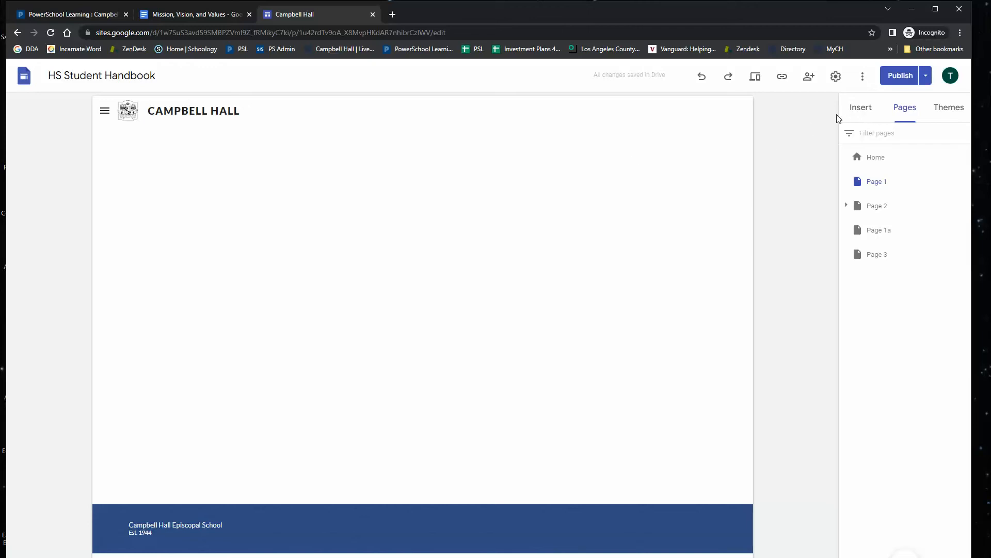
{"action": "left_click", "coordinate": [861, 109]}
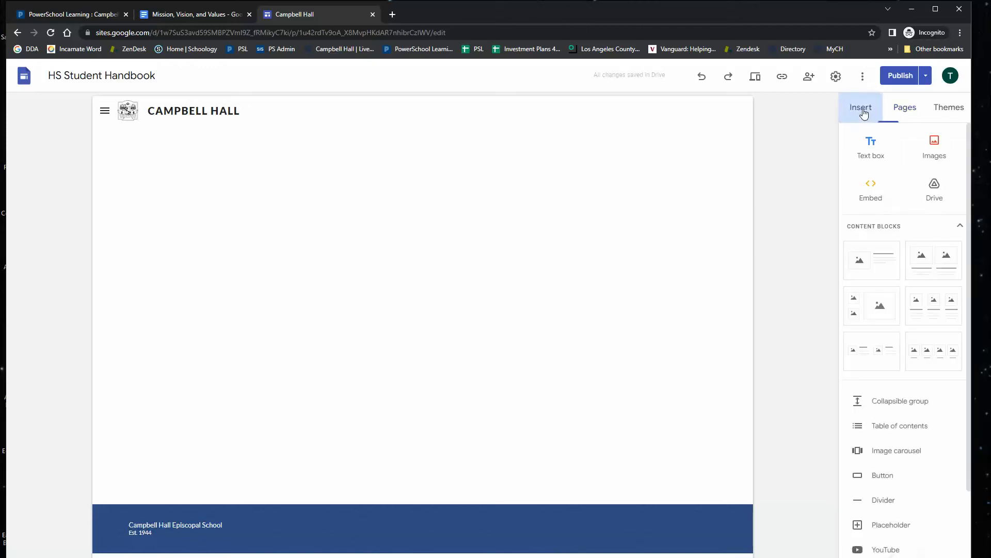
{"action": "left_click", "coordinate": [867, 192]}
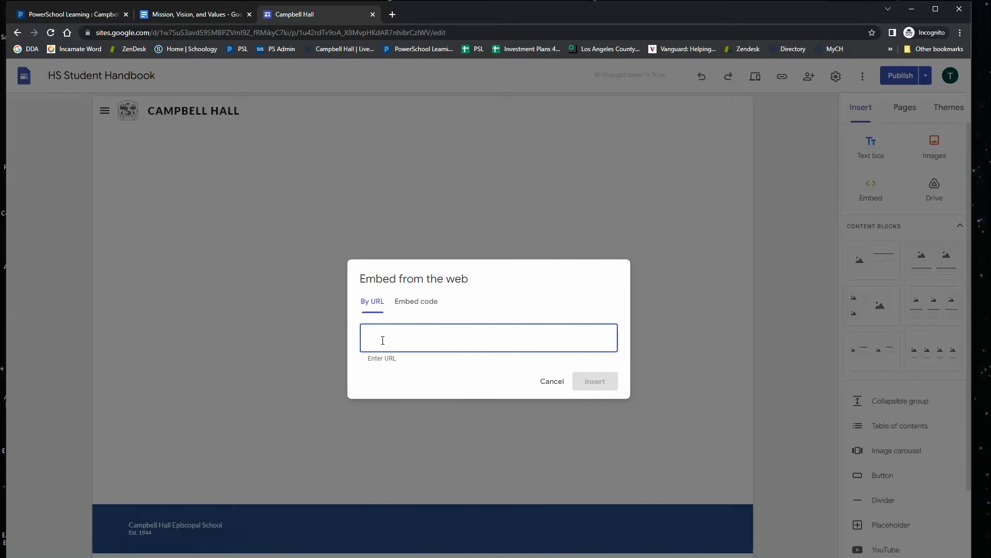
{"action": "key", "text": "ctrl+v"}
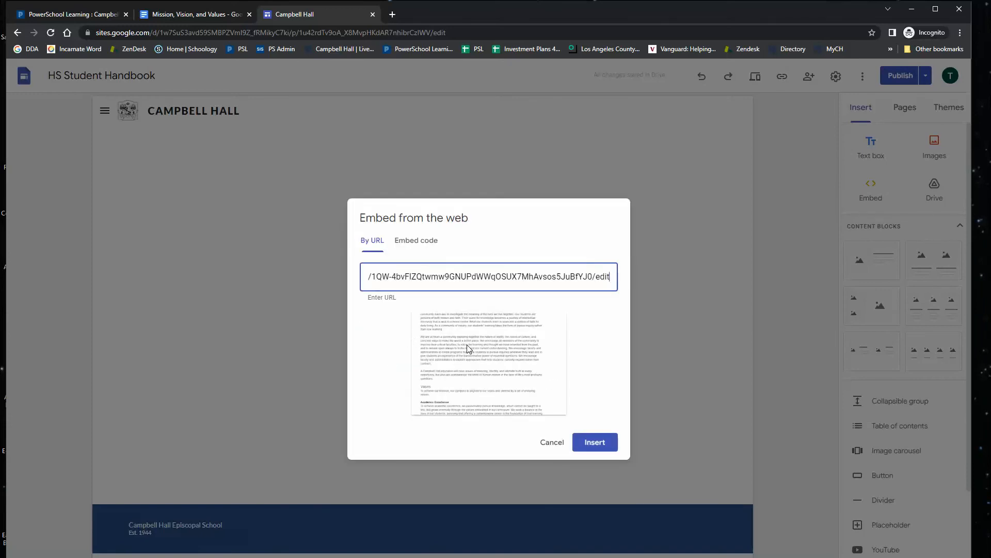
{"action": "left_click", "coordinate": [594, 443]}
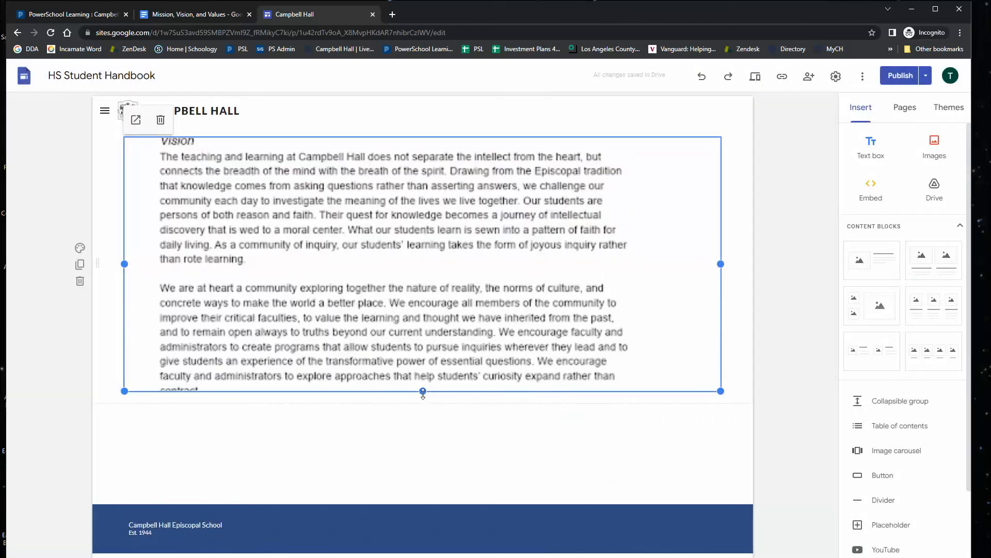
{"action": "left_click_drag", "start_coordinate": [423, 392], "coordinate": [422, 494]}
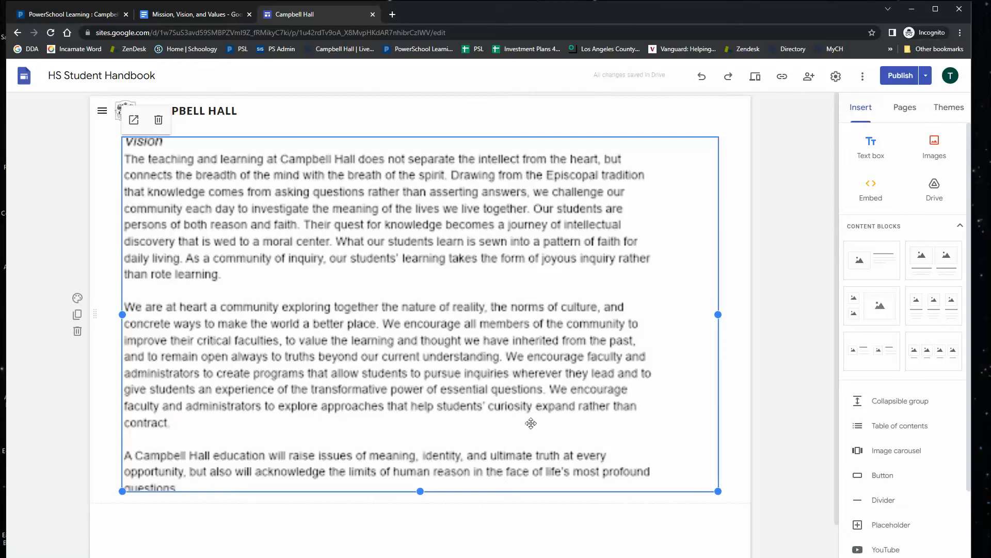
Preview the page and compare the embedded document with the original Google Doc, then exit the preview.
{"action": "left_click", "coordinate": [757, 78]}
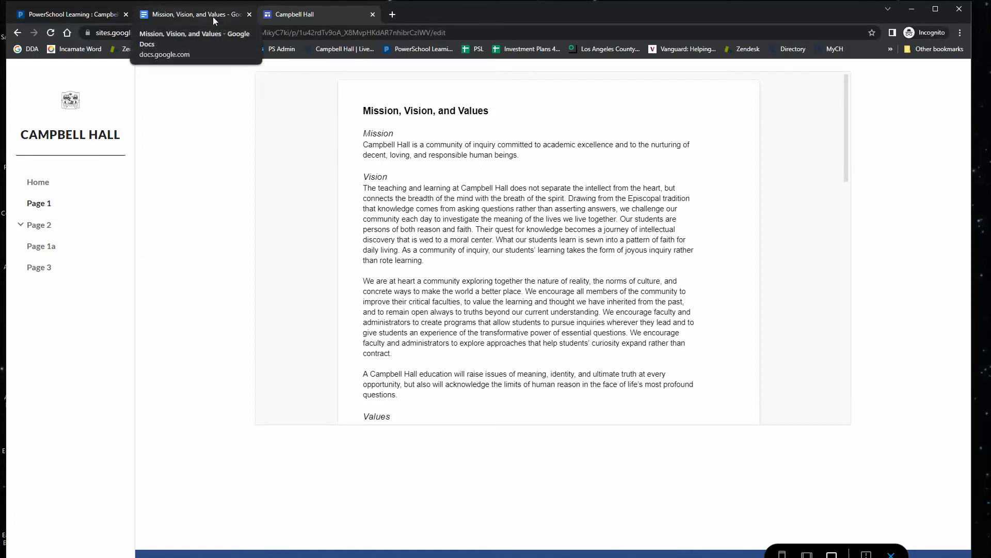
{"action": "left_click", "coordinate": [196, 15]}
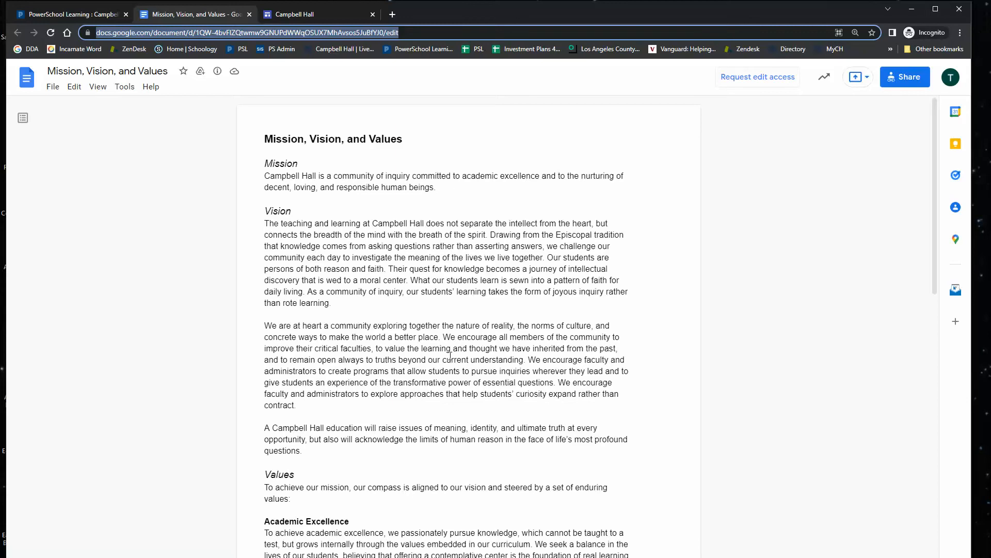
{"action": "left_click", "coordinate": [297, 16]}
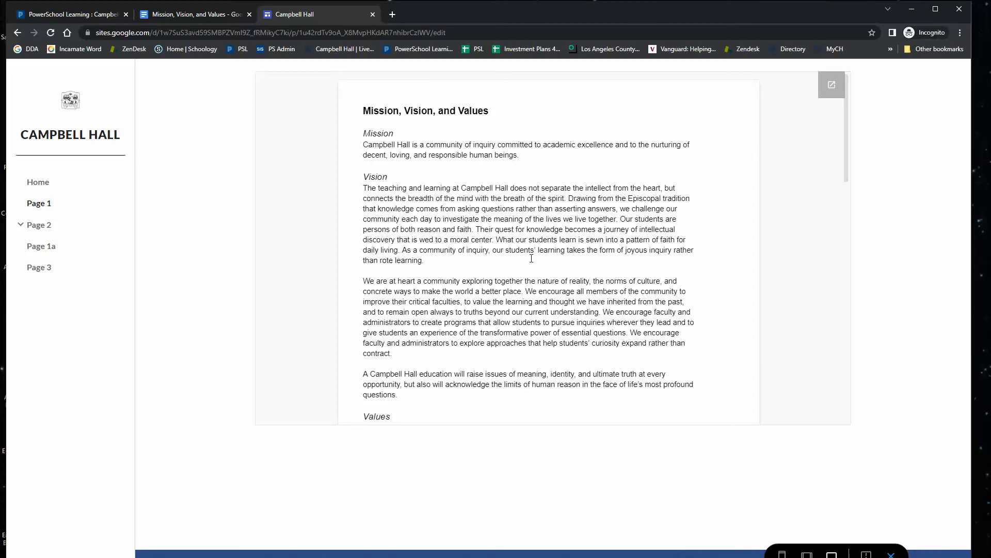
{"action": "left_click", "coordinate": [185, 14]}
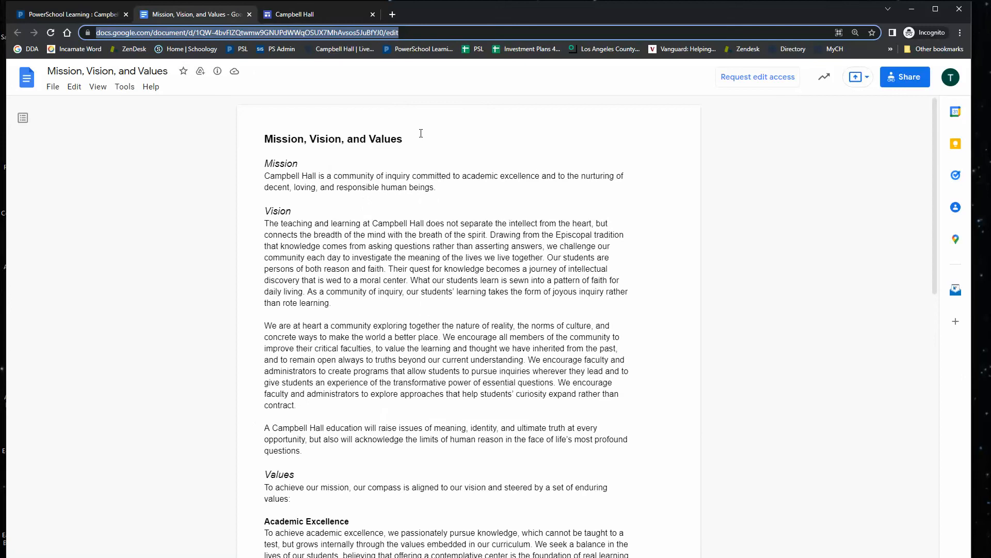
{"action": "left_click", "coordinate": [292, 14]}
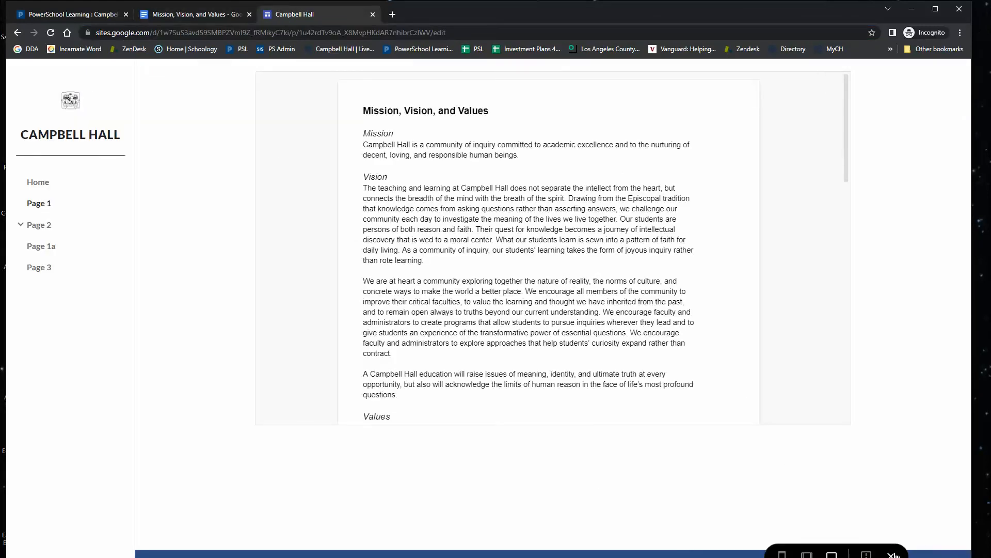
{"action": "left_click", "coordinate": [892, 555]}
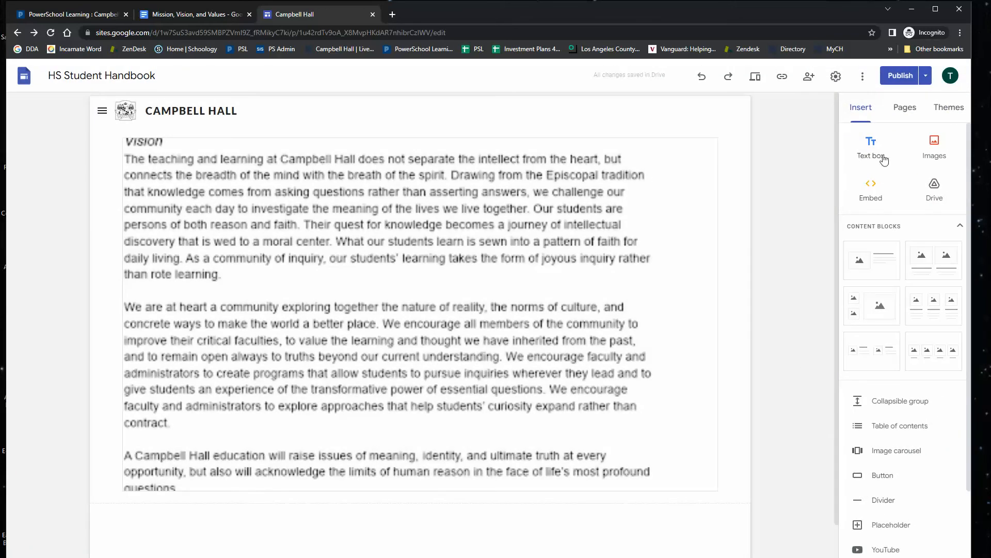
Close the Edit Google Doc Block dialog in PowerSchool Learning and return to the Sites editor.
{"action": "left_click", "coordinate": [900, 111]}
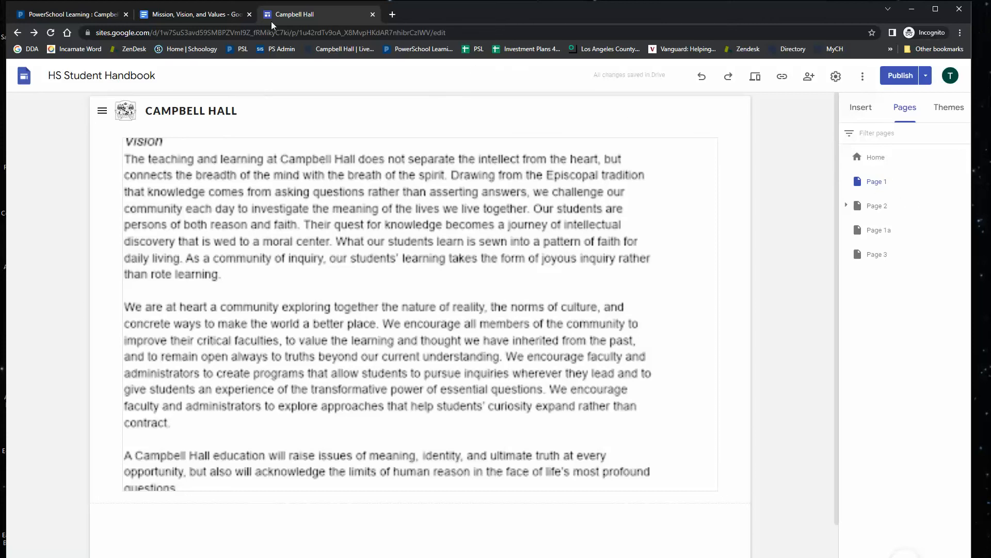
{"action": "left_click", "coordinate": [74, 16]}
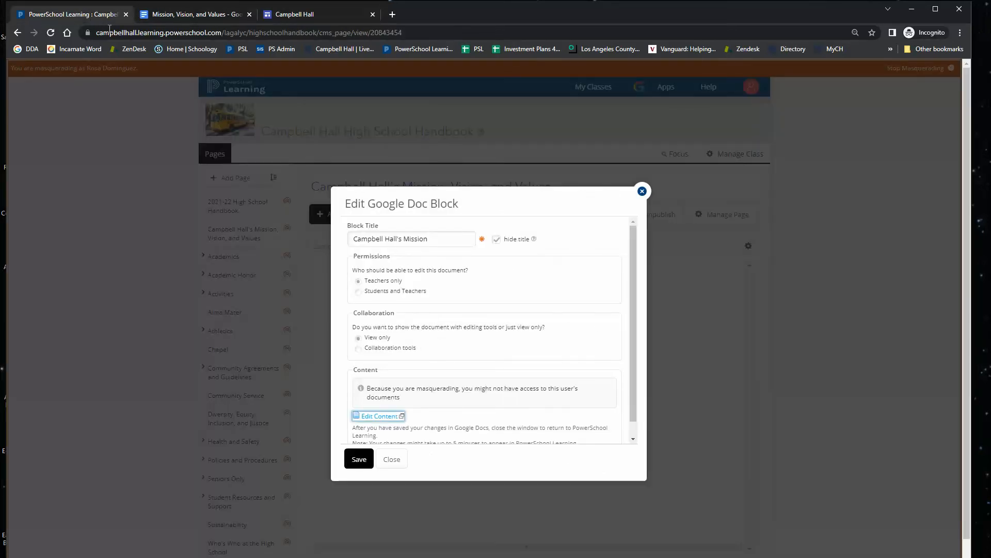
{"action": "left_click", "coordinate": [392, 460]}
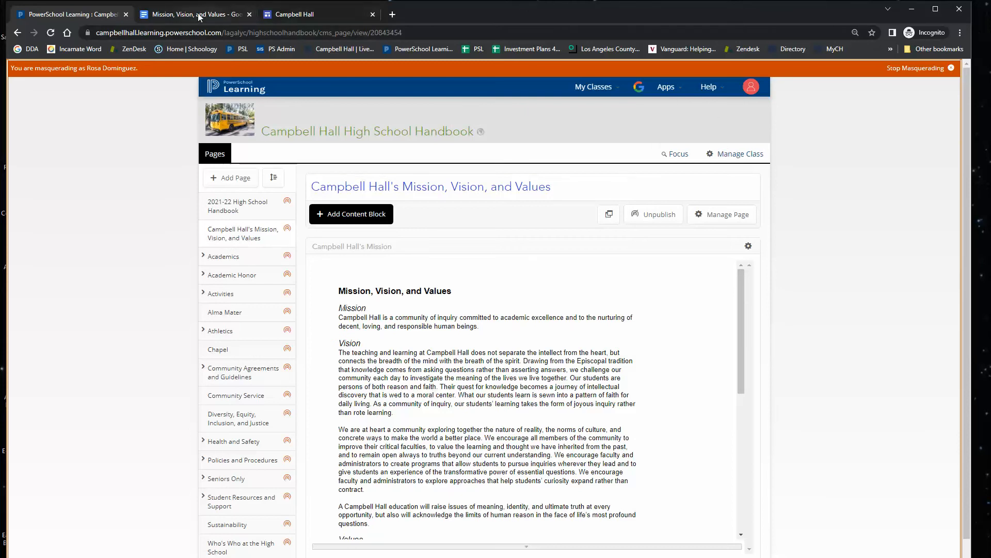
{"action": "left_click", "coordinate": [292, 16]}
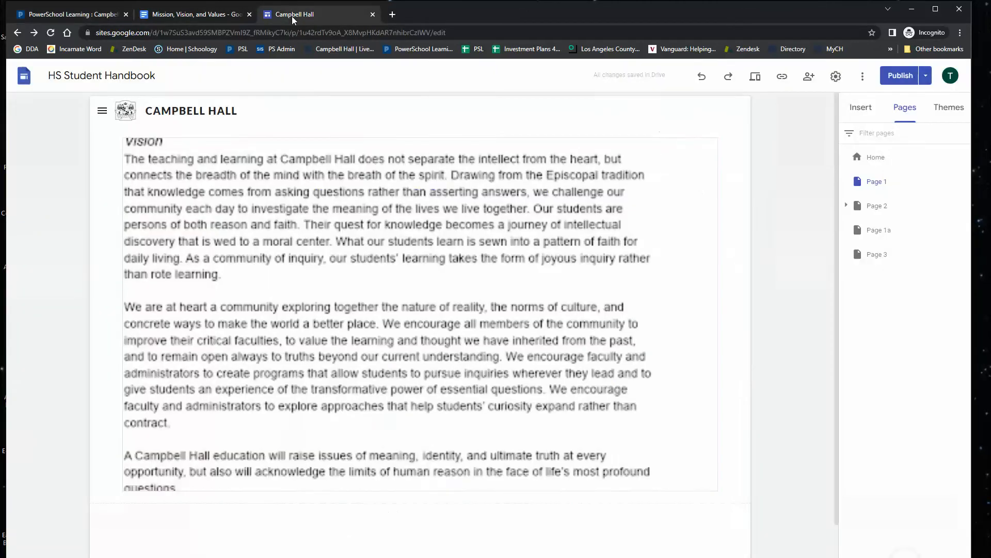
Rename Page 1 as "Campbell Hall's Mission, Vision, and Values", copying the title from the PowerSchool Learning page.
{"action": "mouse_move", "coordinate": [883, 185]}
{"action": "left_click", "coordinate": [964, 182]}
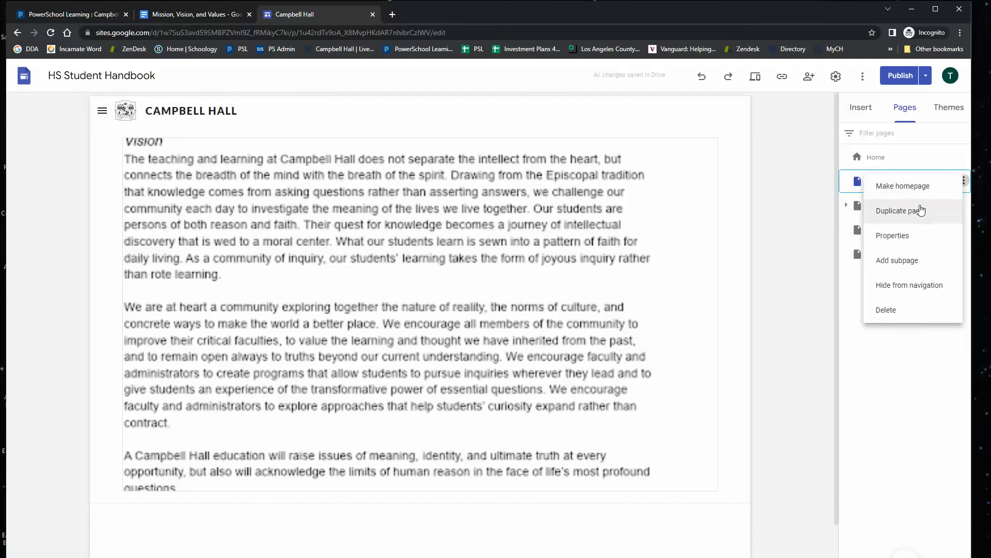
{"action": "left_click", "coordinate": [891, 236]}
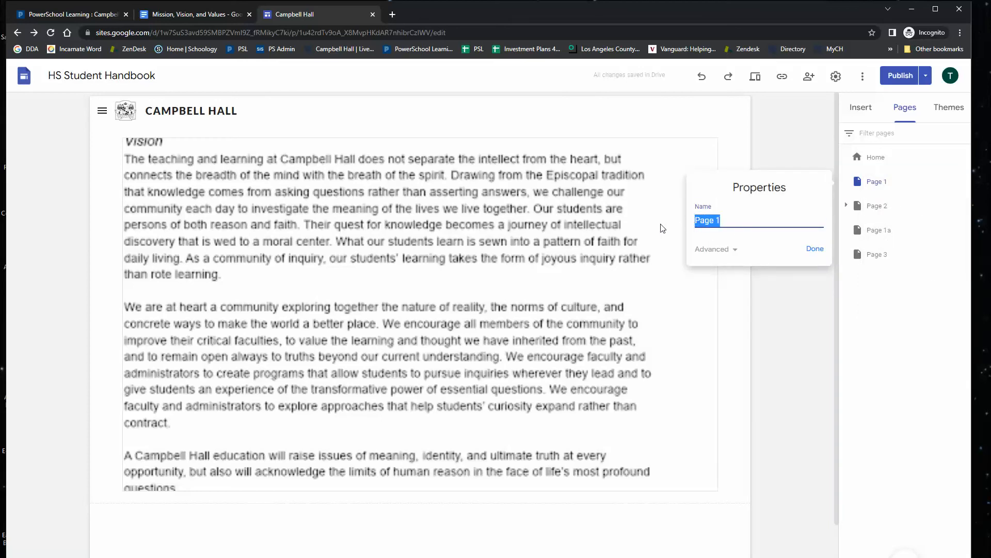
{"action": "left_click", "coordinate": [81, 15]}
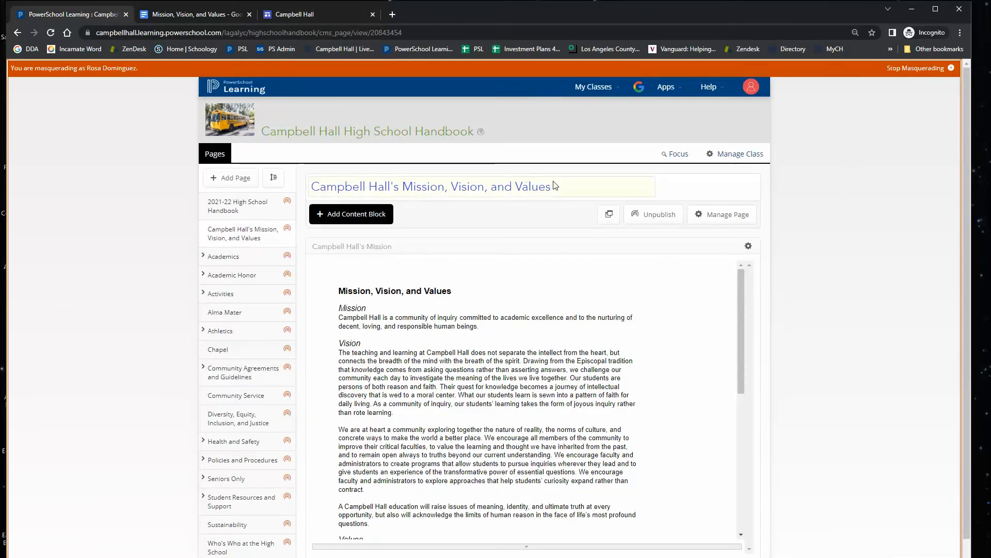
{"action": "left_click_drag", "start_coordinate": [556, 192], "coordinate": [310, 195]}
{"action": "key", "text": "ctrl+c"}
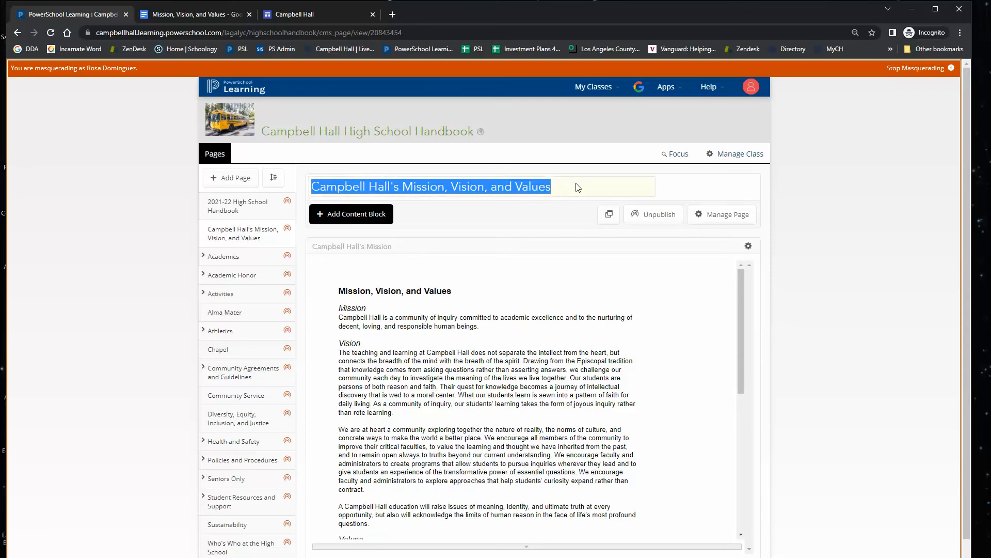
{"action": "left_click", "coordinate": [318, 11]}
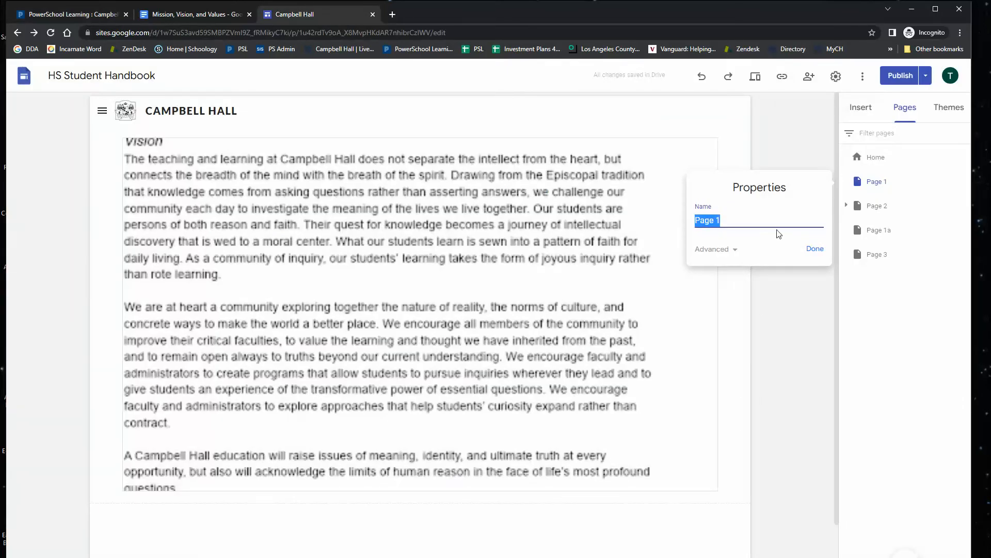
{"action": "key", "text": "ctrl+v"}
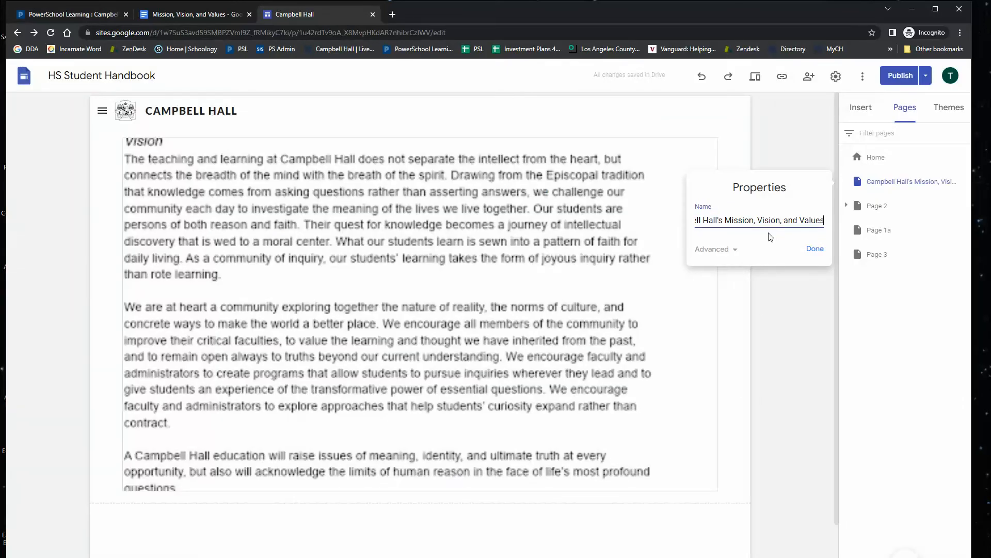
{"action": "left_click", "coordinate": [810, 249]}
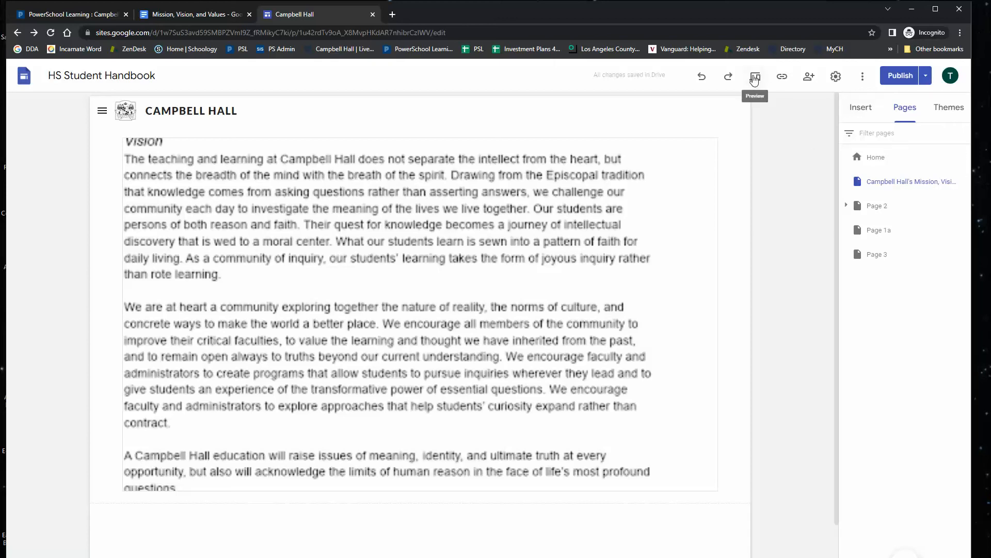
Preview the site, open the renamed page from the navigation, and scroll through its embedded document before exiting the preview.
{"action": "left_click", "coordinate": [752, 78]}
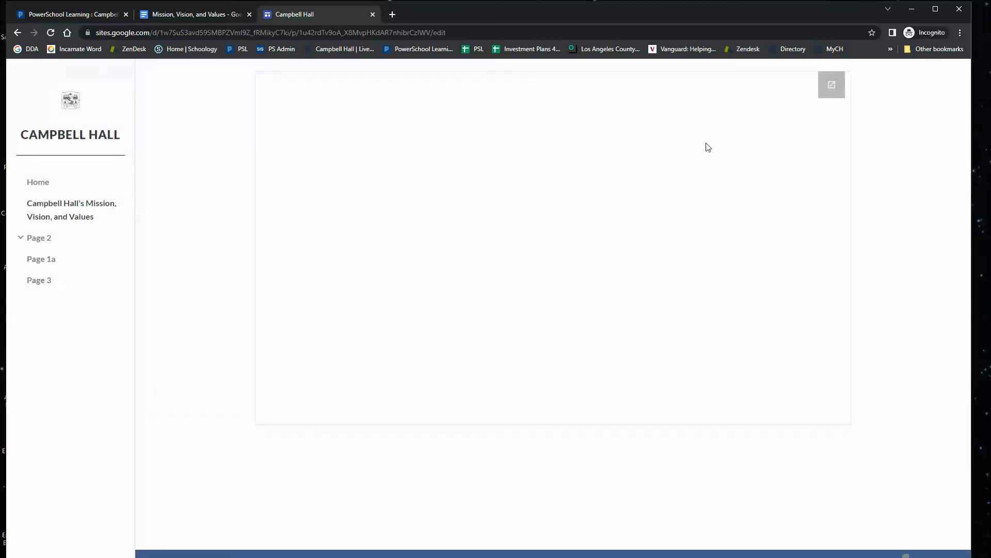
{"action": "left_click", "coordinate": [41, 185]}
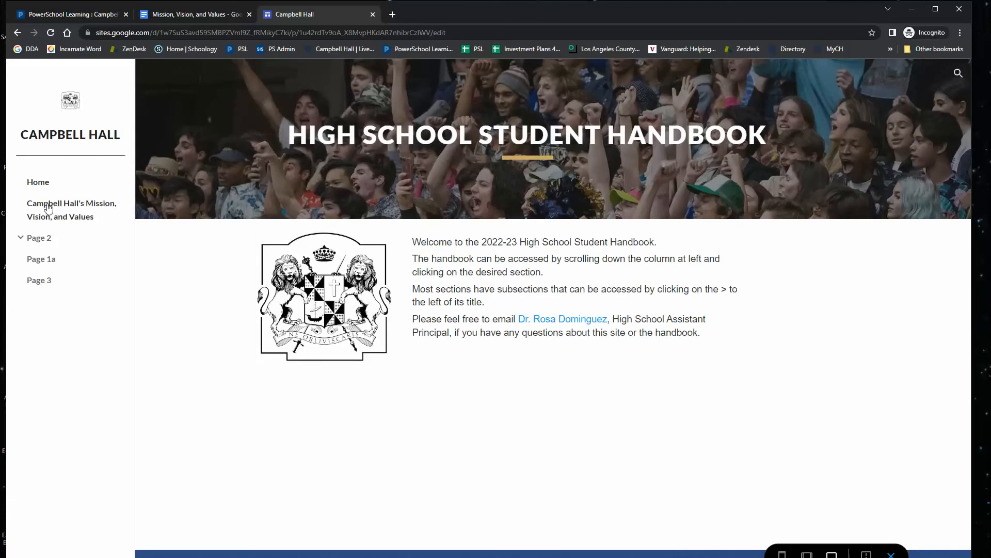
{"action": "left_click", "coordinate": [44, 211]}
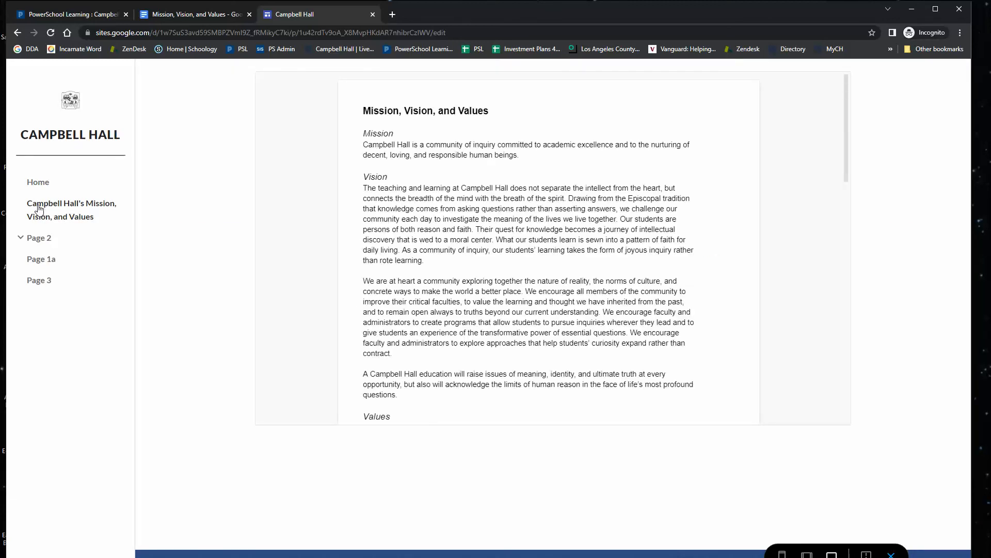
{"action": "scroll", "coordinate": [489, 191], "scroll_direction": "down", "scroll_amount": 7}
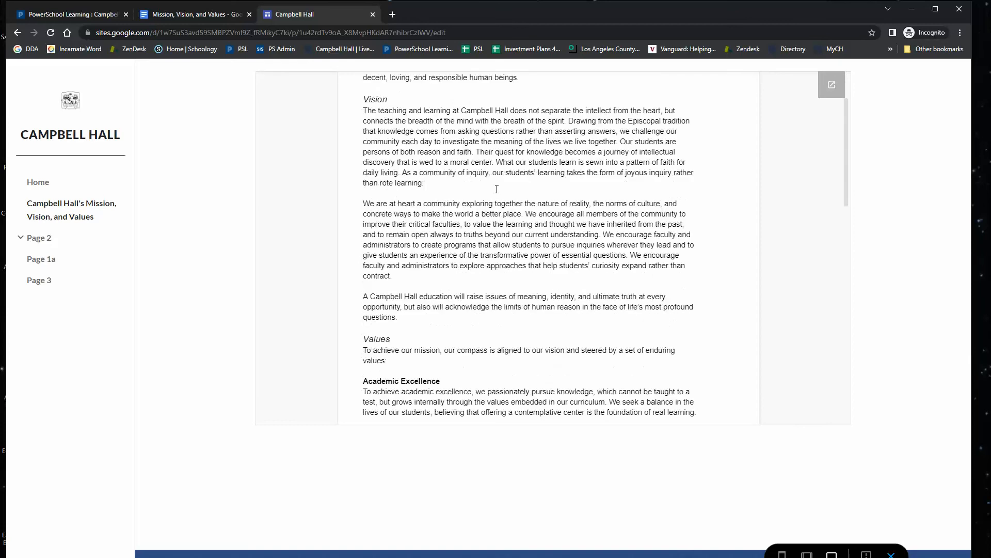
{"action": "scroll", "coordinate": [501, 192], "scroll_direction": "down", "scroll_amount": 6}
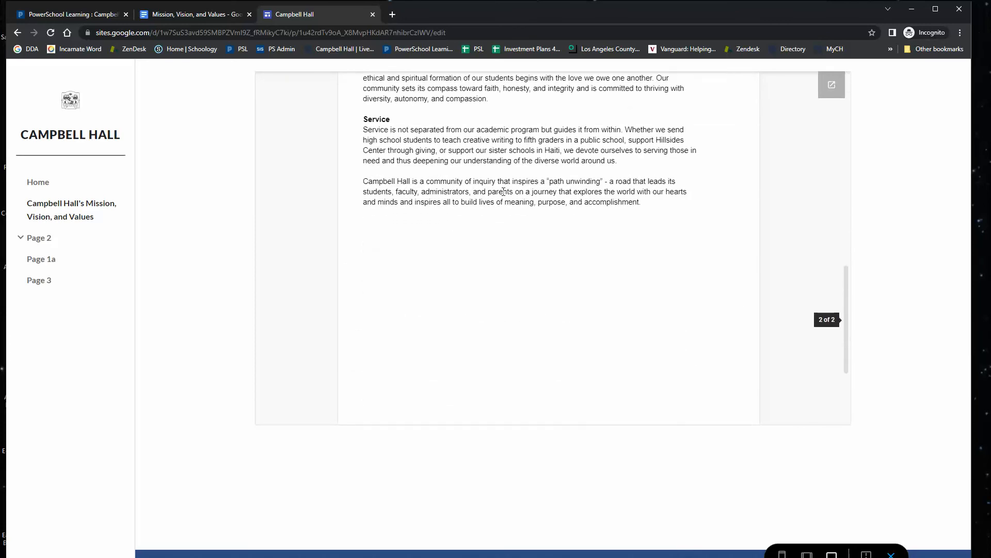
{"action": "scroll", "coordinate": [505, 191], "scroll_direction": "up", "scroll_amount": 13}
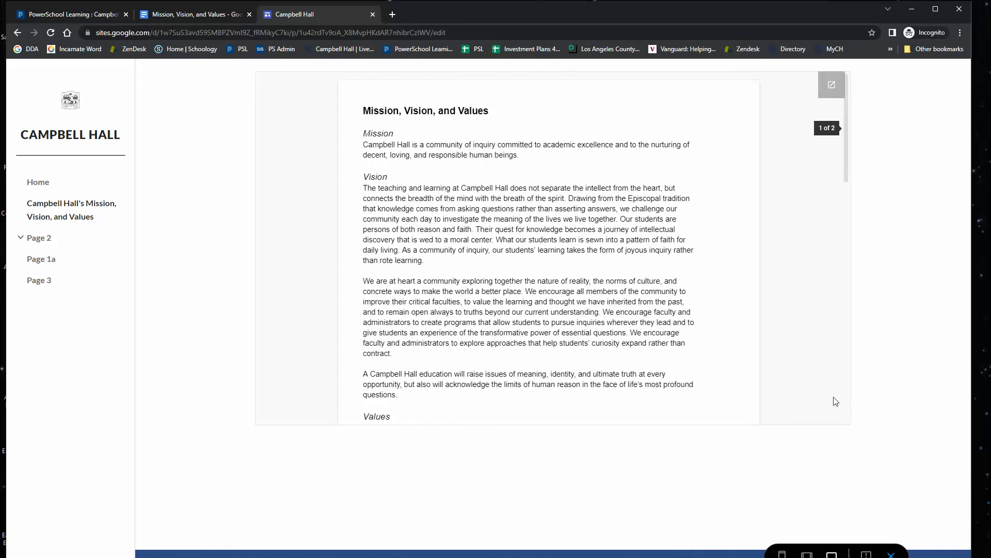
{"action": "left_click", "coordinate": [892, 554]}
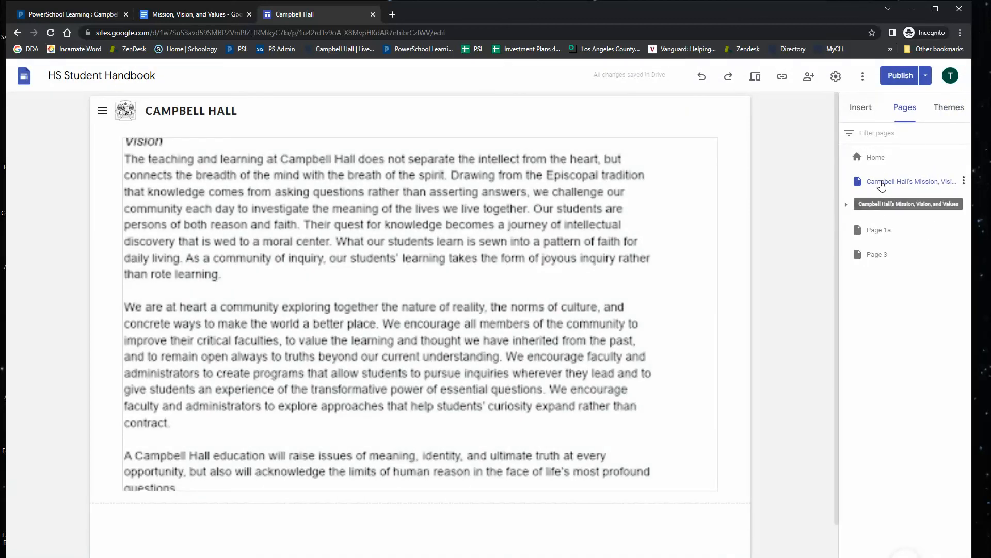
Enlarge the embedded document's frame slightly and preview the page, scrolling through the document.
{"action": "left_click", "coordinate": [421, 422]}
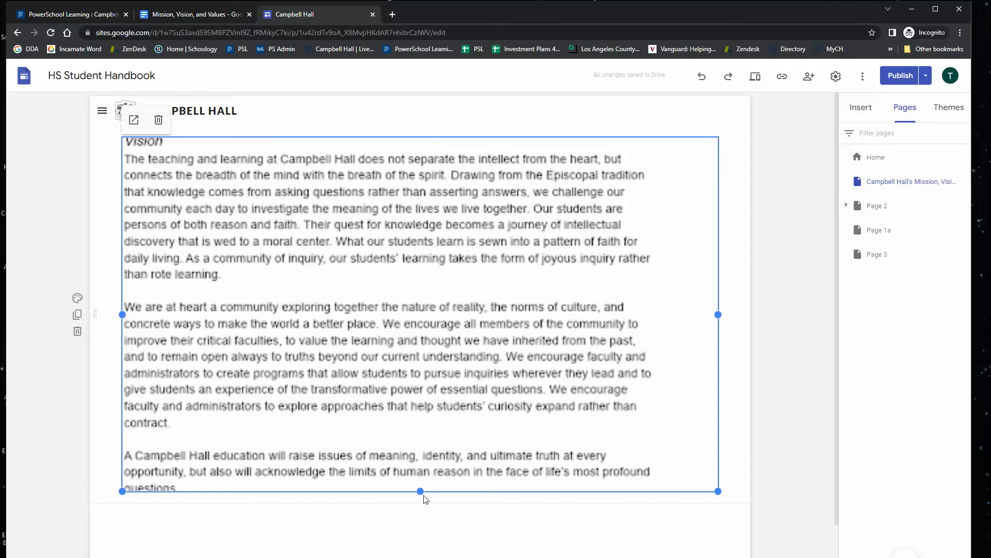
{"action": "left_click_drag", "start_coordinate": [422, 493], "coordinate": [421, 522]}
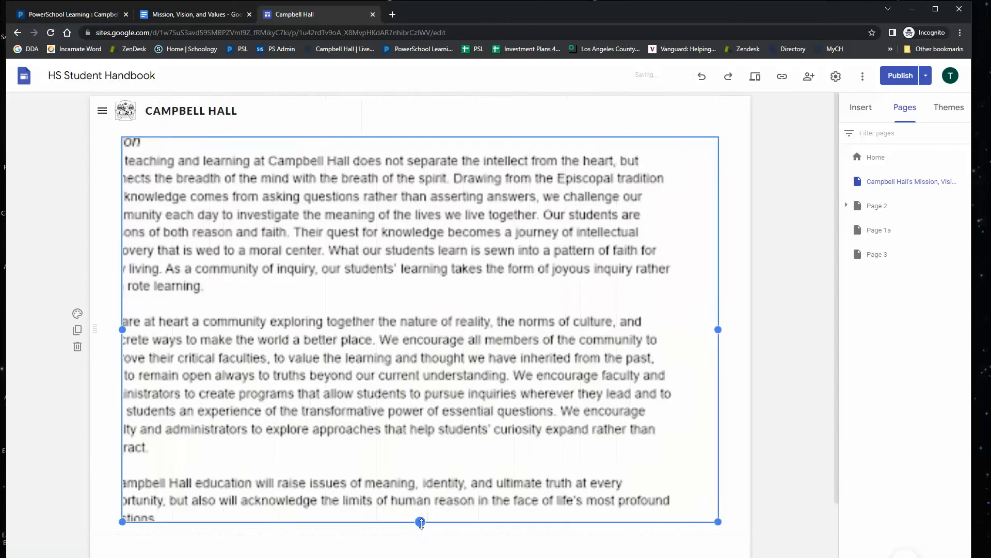
{"action": "left_click", "coordinate": [758, 77]}
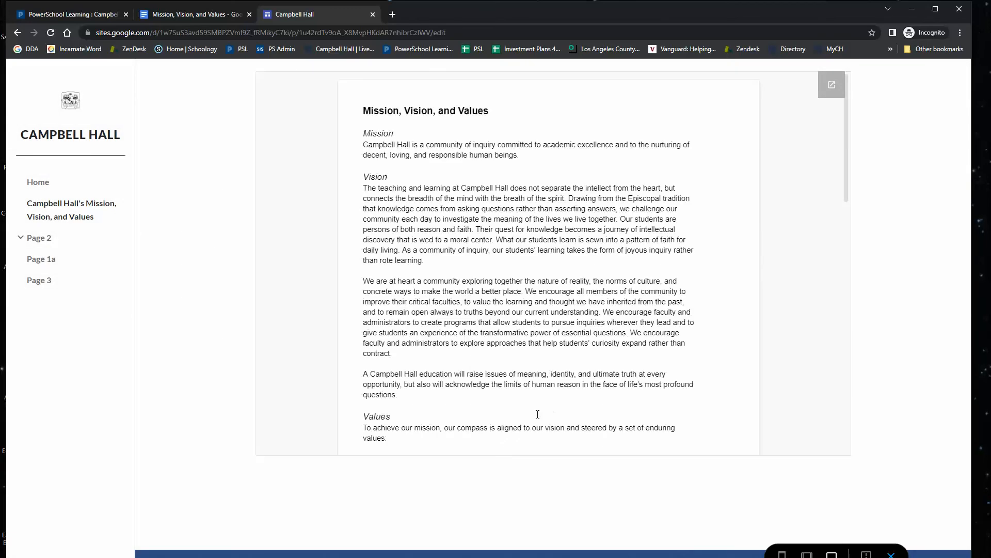
{"action": "scroll", "coordinate": [559, 273], "scroll_direction": "down", "scroll_amount": 15}
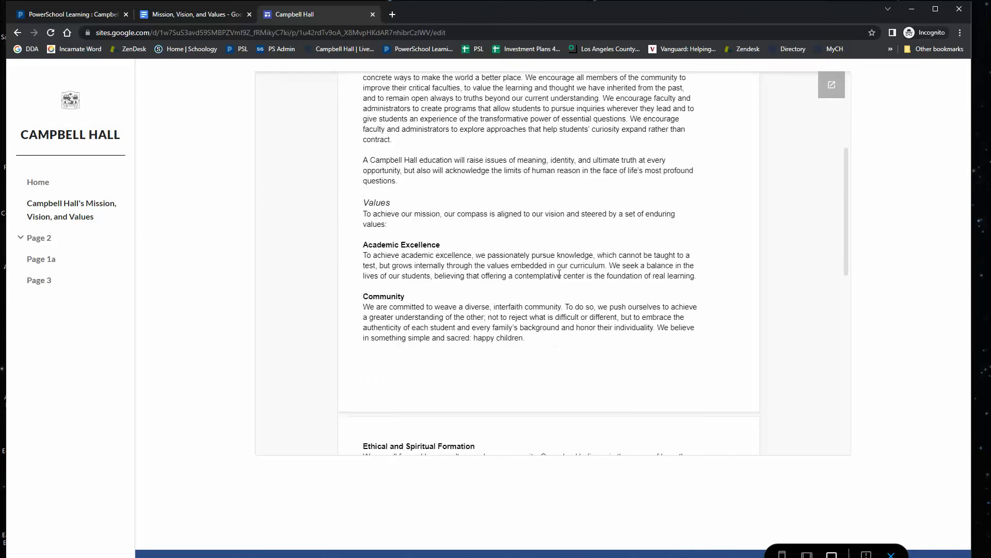
Exit the site preview, open the Academics page in PowerSchool Learning, review its content, and open its title for editing.
{"action": "scroll", "coordinate": [557, 273], "scroll_direction": "up", "scroll_amount": 15}
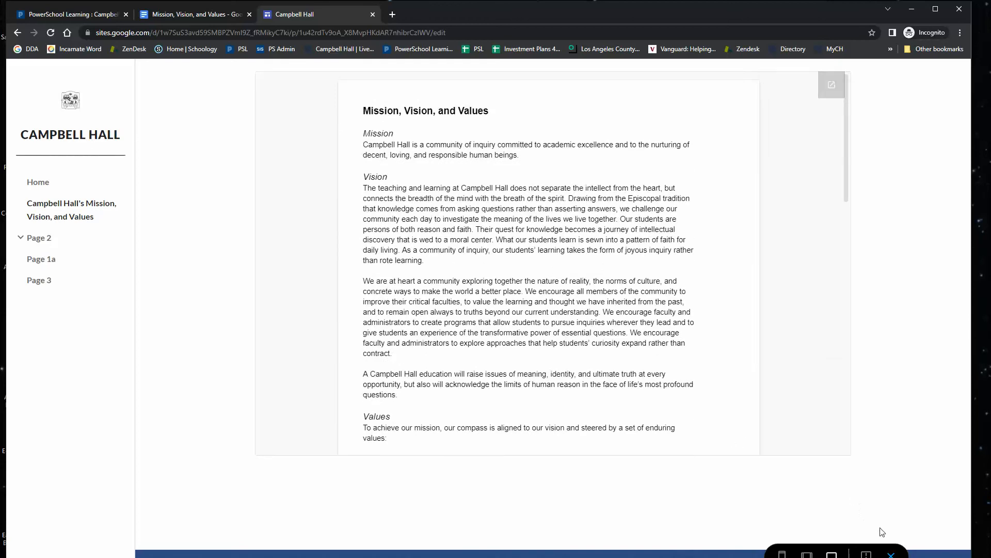
{"action": "left_click", "coordinate": [894, 553]}
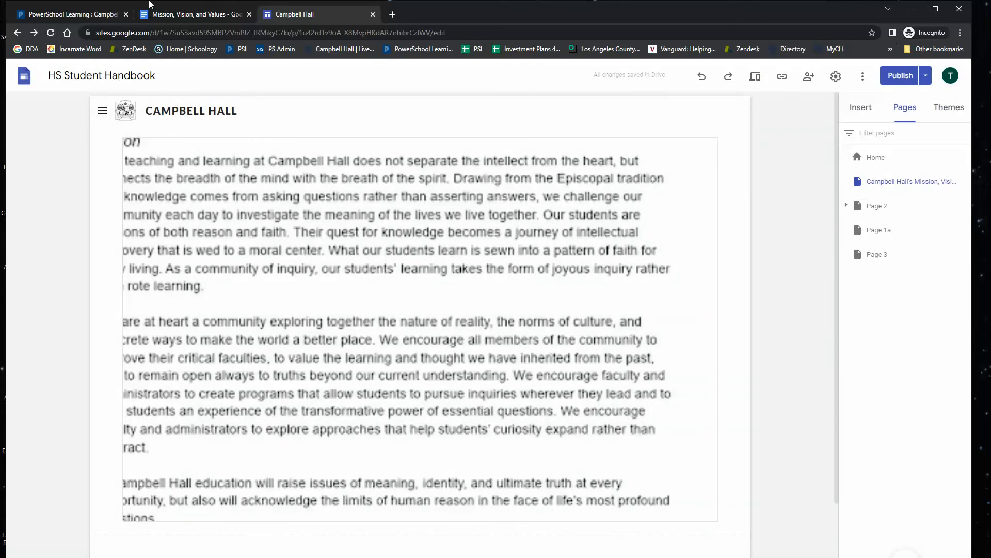
{"action": "left_click", "coordinate": [41, 15]}
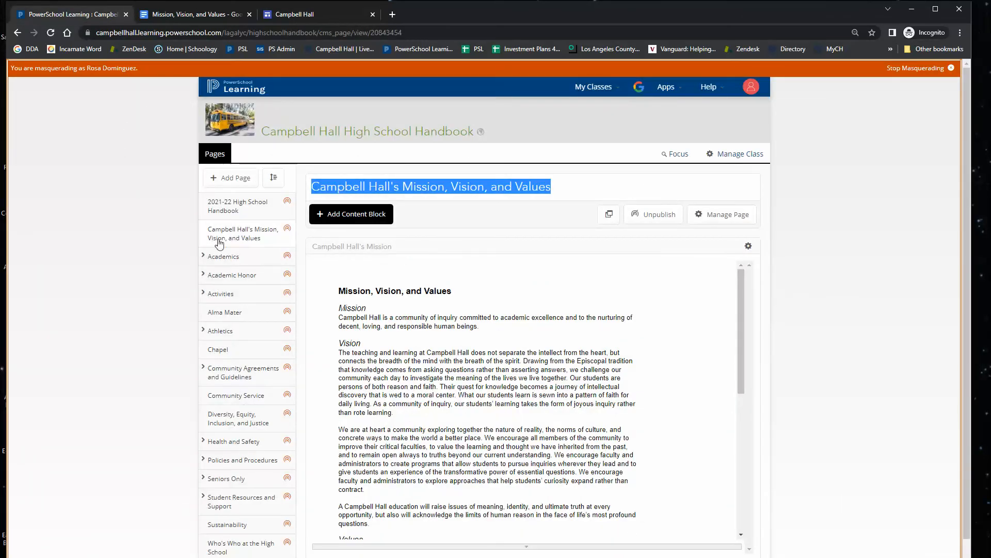
{"action": "left_click", "coordinate": [217, 257]}
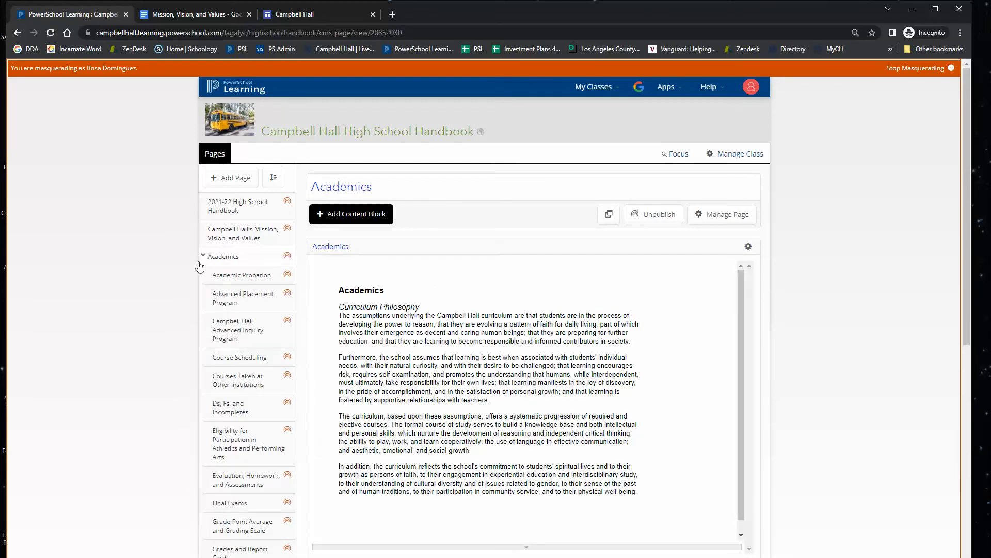
{"action": "scroll", "coordinate": [227, 336], "scroll_direction": "down", "scroll_amount": 5}
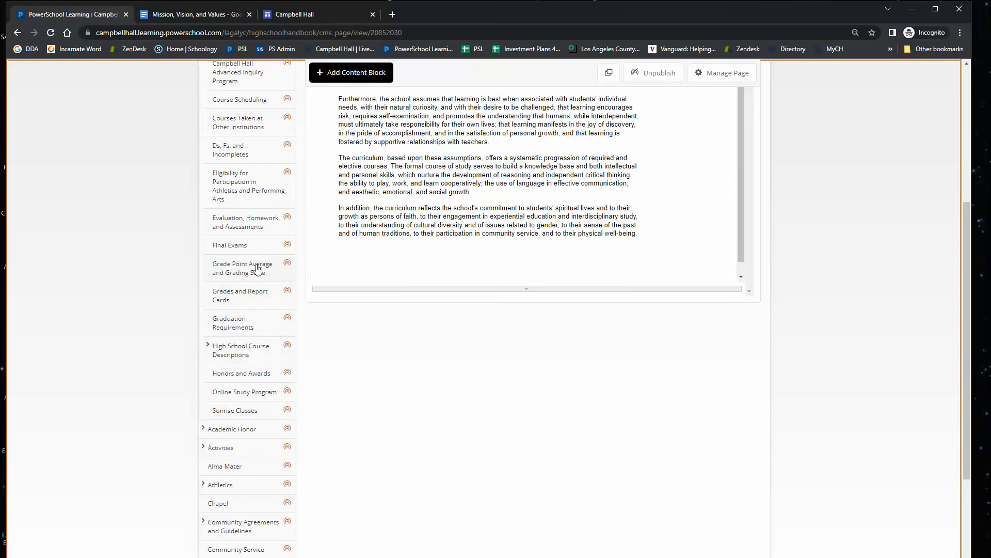
{"action": "scroll", "coordinate": [223, 139], "scroll_direction": "up", "scroll_amount": 3}
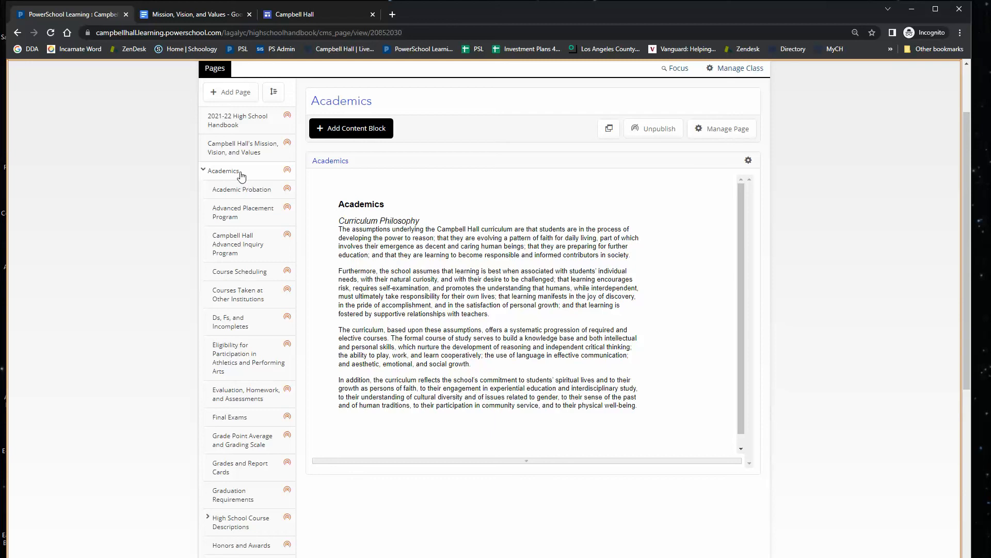
{"action": "scroll", "coordinate": [239, 177], "scroll_direction": "down", "scroll_amount": 2}
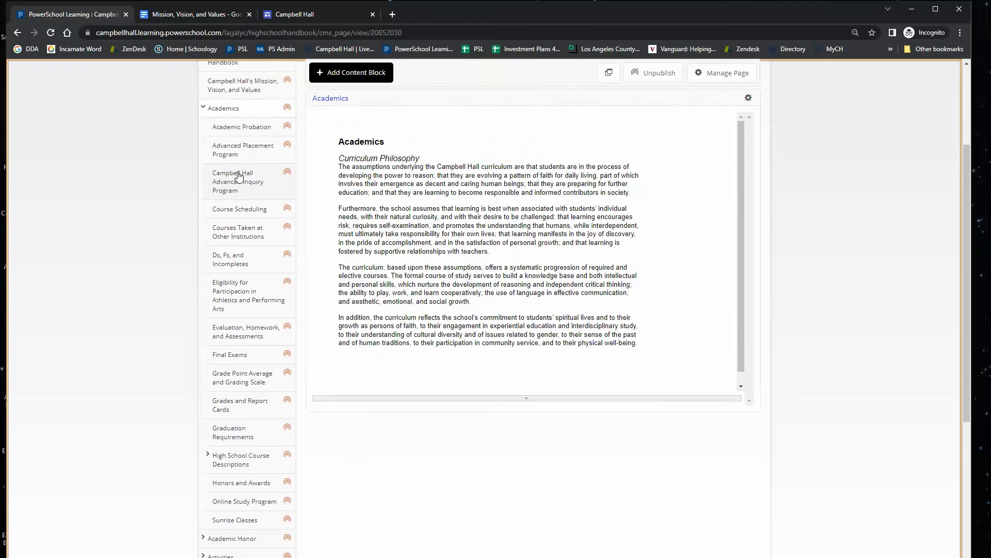
{"action": "scroll", "coordinate": [239, 176], "scroll_direction": "up", "scroll_amount": 2}
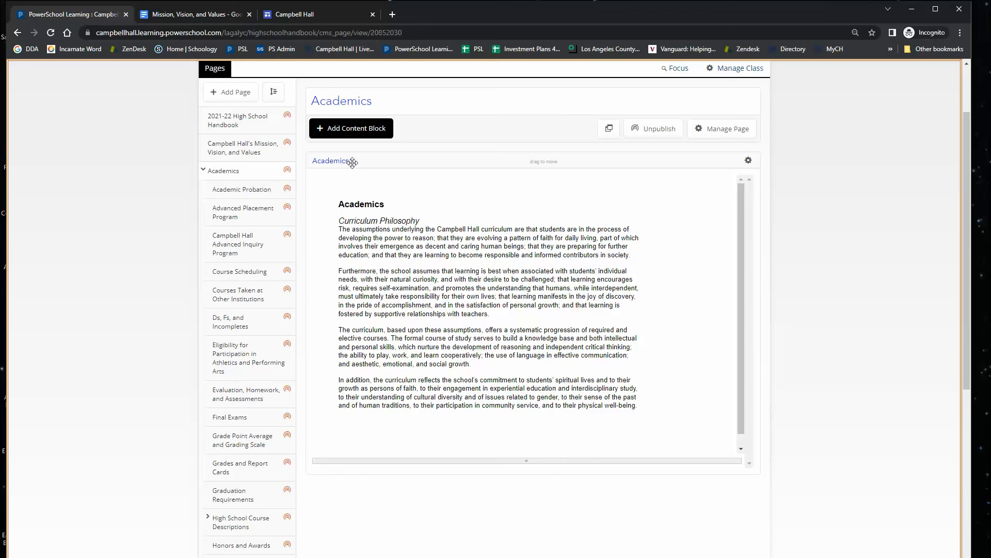
{"action": "scroll", "coordinate": [363, 195], "scroll_direction": "up", "scroll_amount": 2}
{"action": "left_click", "coordinate": [391, 187]}
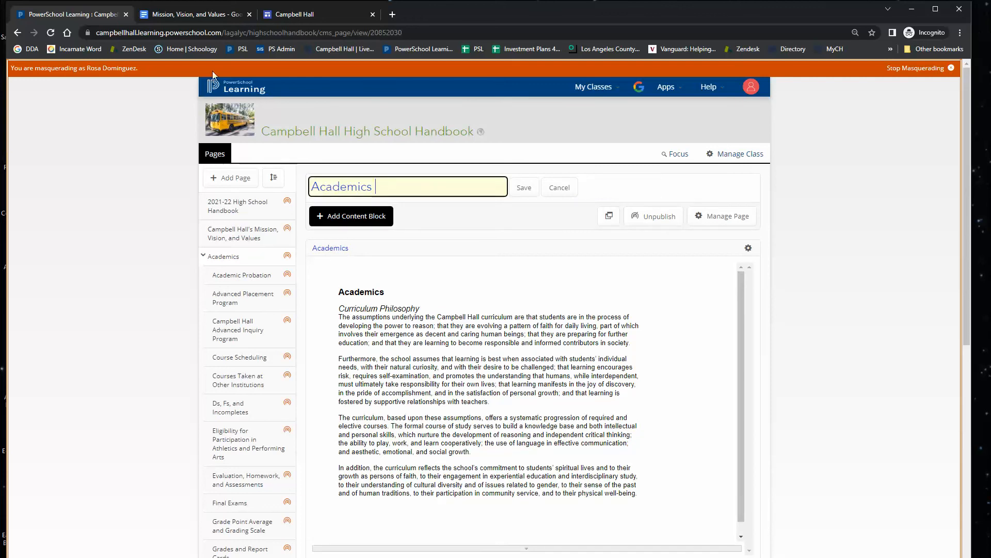
Open Page 2 in the Sites editor and delete its existing embedded document section.
{"action": "left_click", "coordinate": [292, 15]}
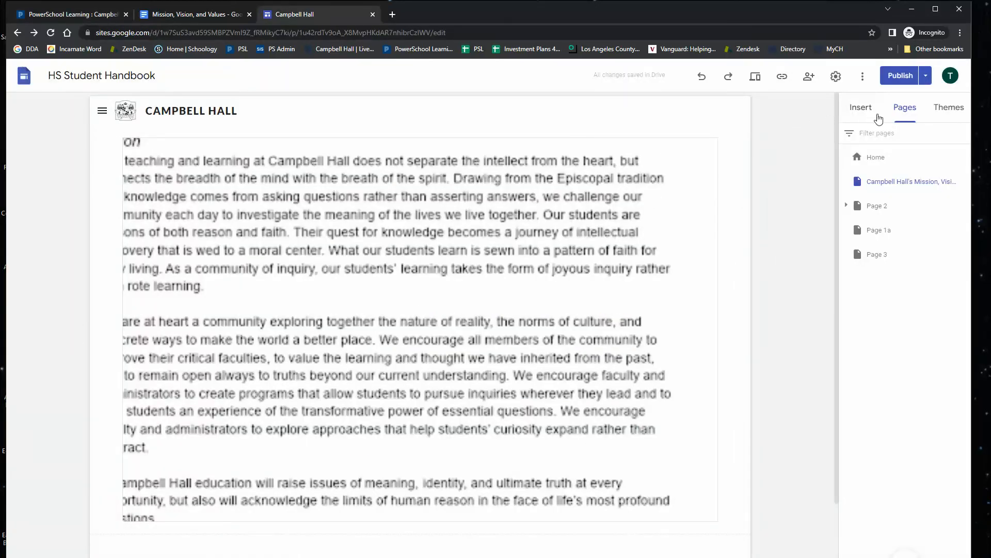
{"action": "left_click", "coordinate": [880, 208]}
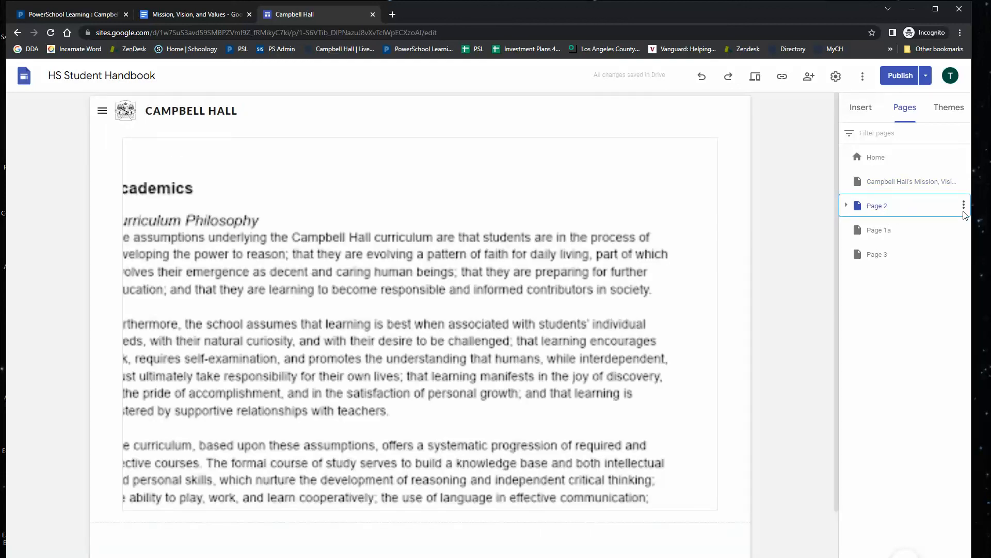
{"action": "left_click", "coordinate": [964, 207]}
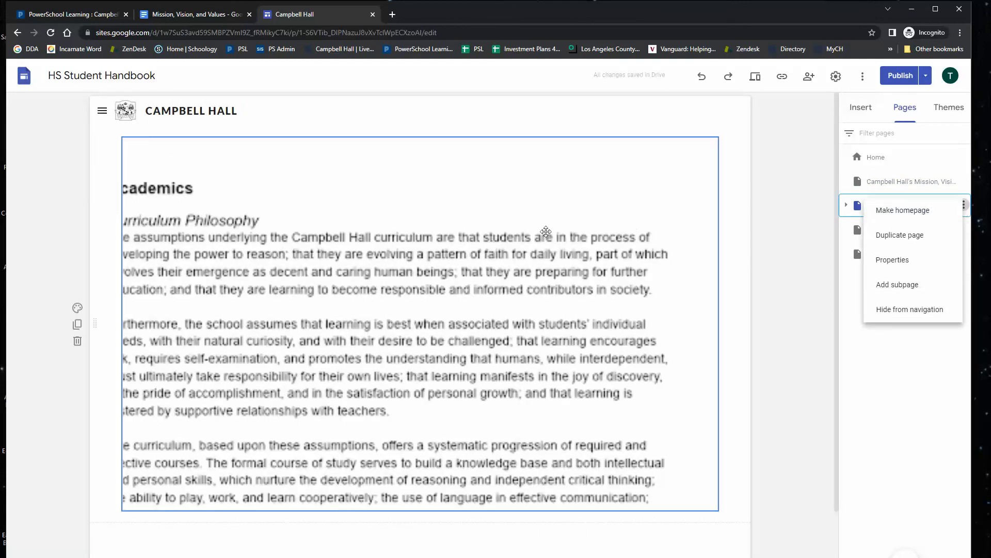
{"action": "left_click", "coordinate": [374, 206]}
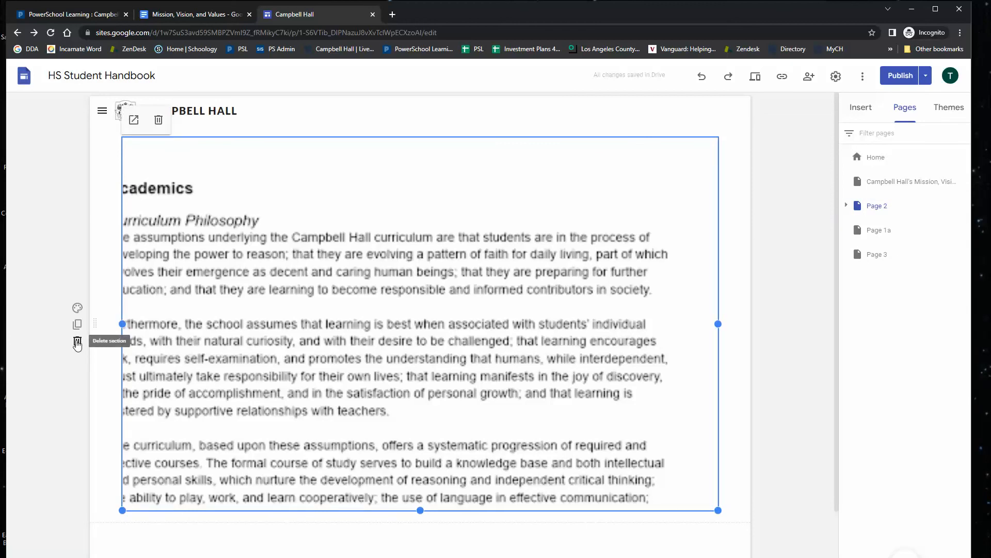
{"action": "left_click", "coordinate": [77, 341]}
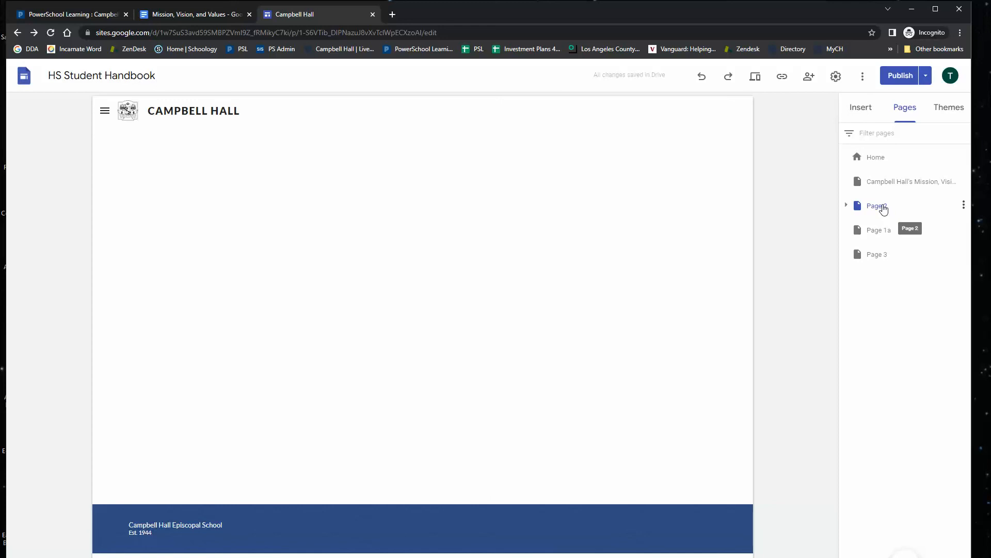
Rename Page 2 as "Academics" through its page properties.
{"action": "left_click", "coordinate": [963, 205]}
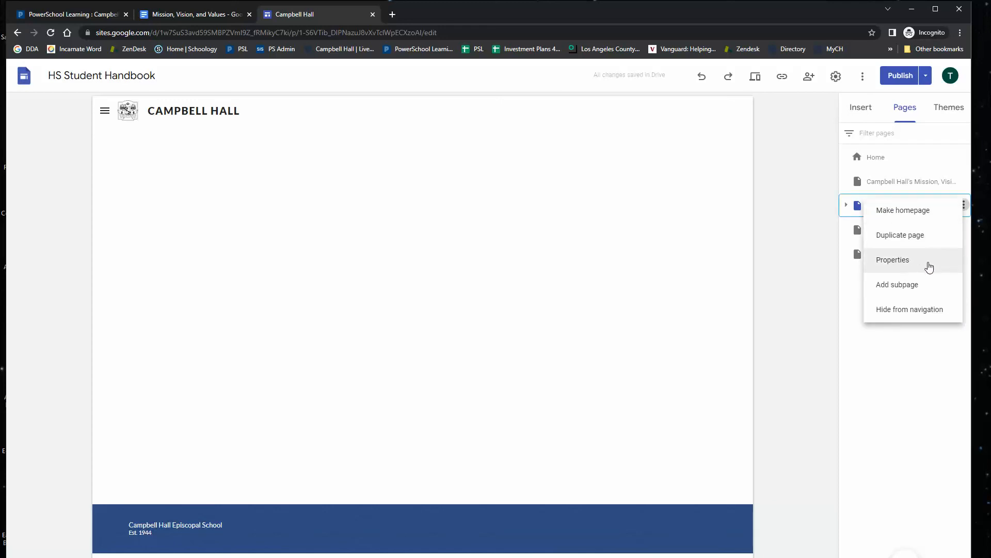
{"action": "left_click", "coordinate": [902, 261]}
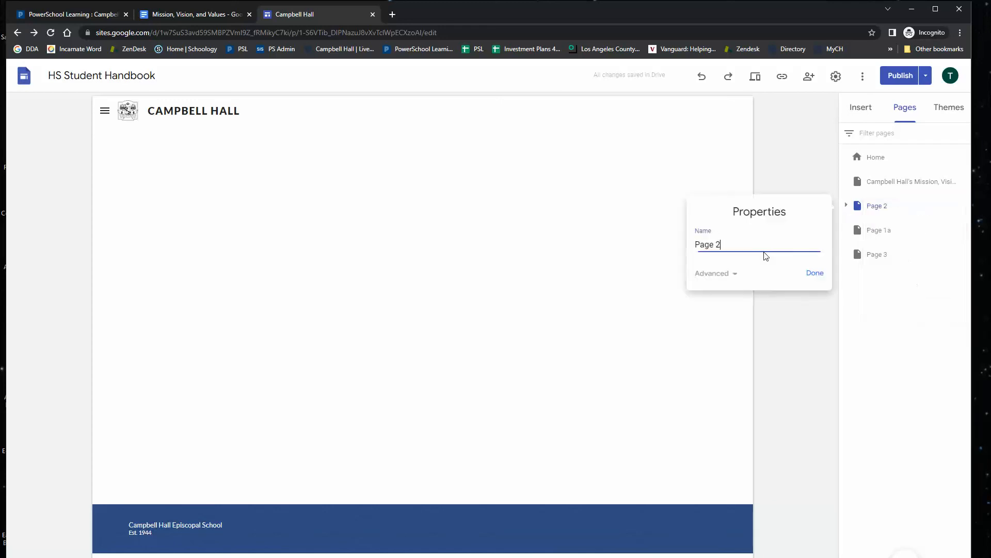
{"action": "left_click_drag", "start_coordinate": [741, 244], "coordinate": [676, 248]}
{"action": "type", "text": "Academics"}
{"action": "key", "text": "Return"}
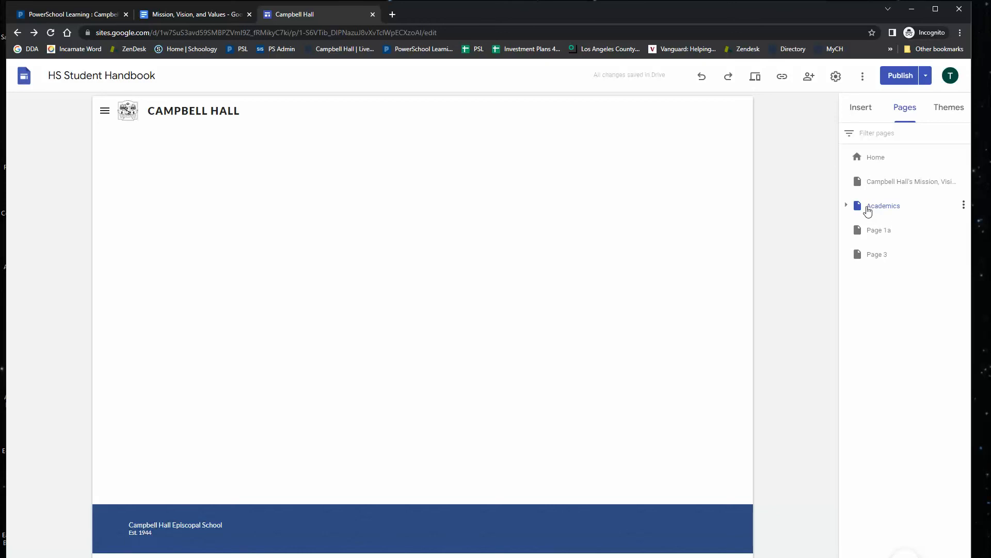
Open the Academics block's Google Doc from PowerSchool Learning and copy the document's URL.
{"action": "left_click", "coordinate": [62, 15]}
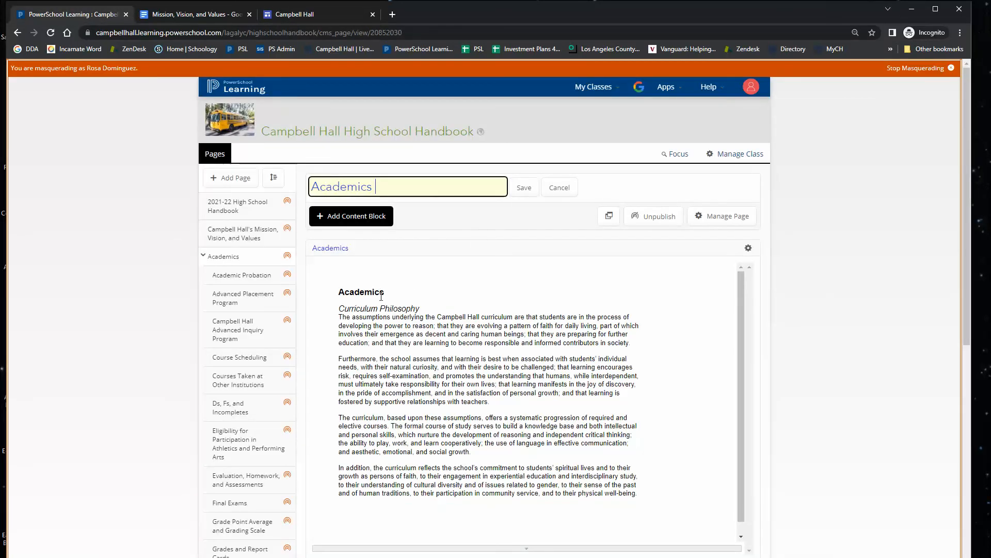
{"action": "left_click", "coordinate": [749, 249]}
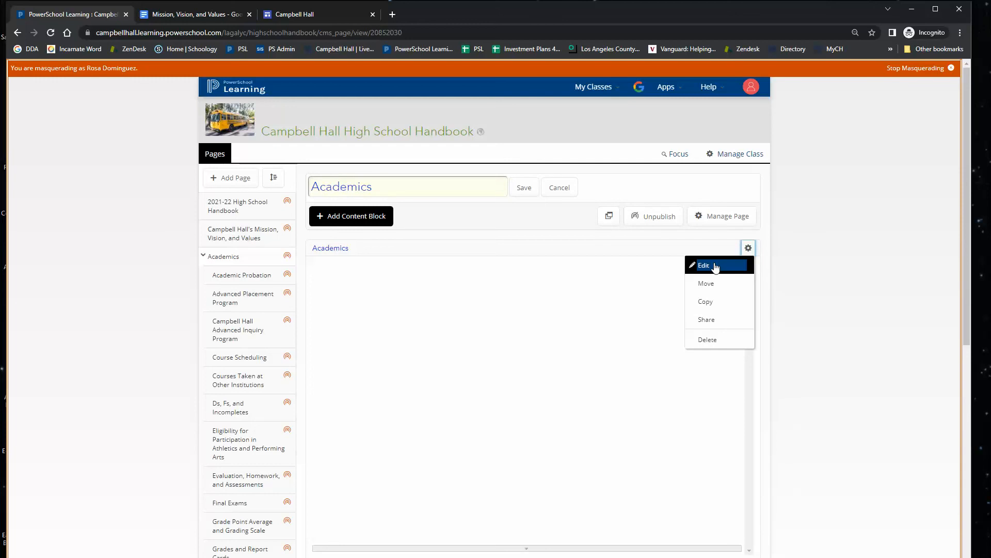
{"action": "left_click", "coordinate": [715, 265]}
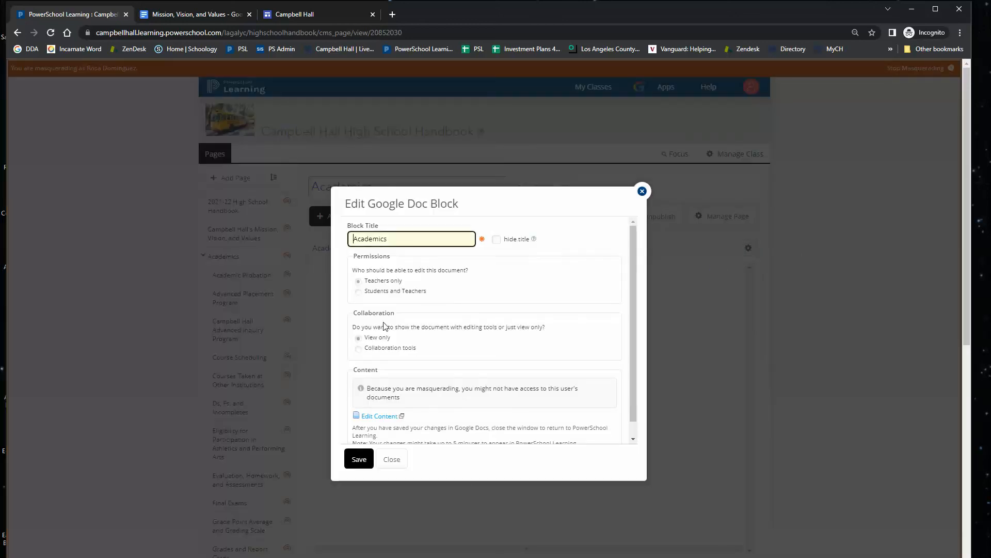
{"action": "left_click", "coordinate": [367, 417]}
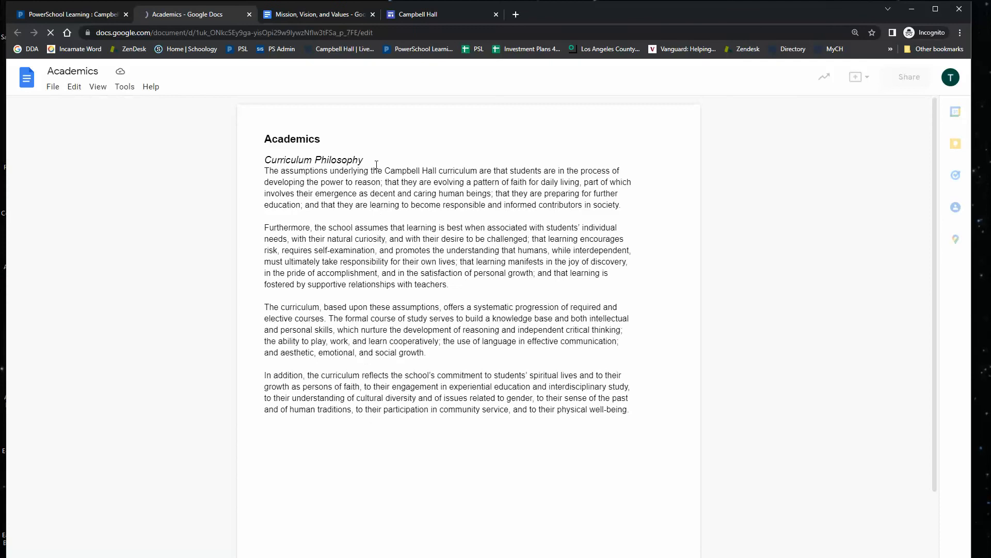
{"action": "left_click", "coordinate": [389, 33]}
{"action": "key", "text": "ctrl+c"}
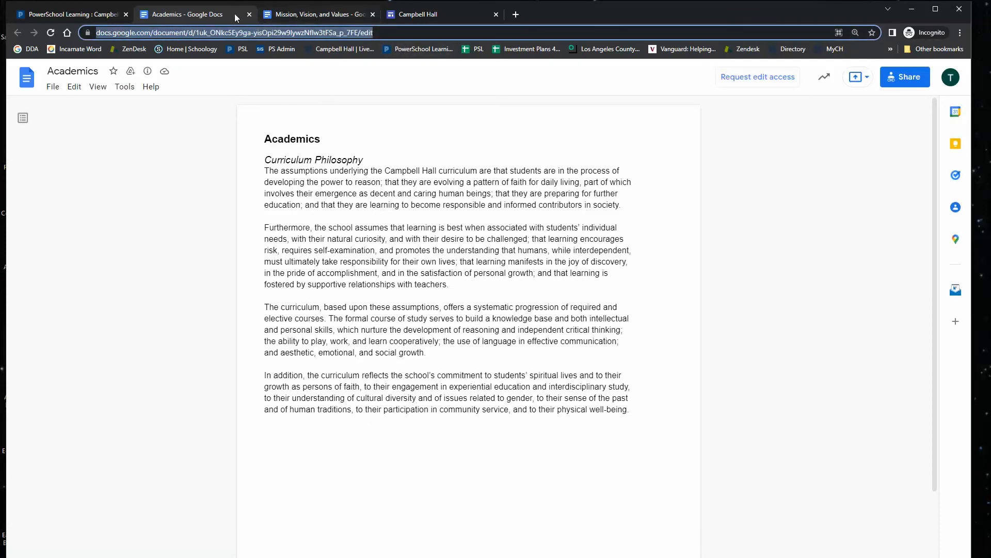
Embed the Academics Google Doc on the Academics page by URL and enlarge its frame downward.
{"action": "left_click", "coordinate": [429, 14]}
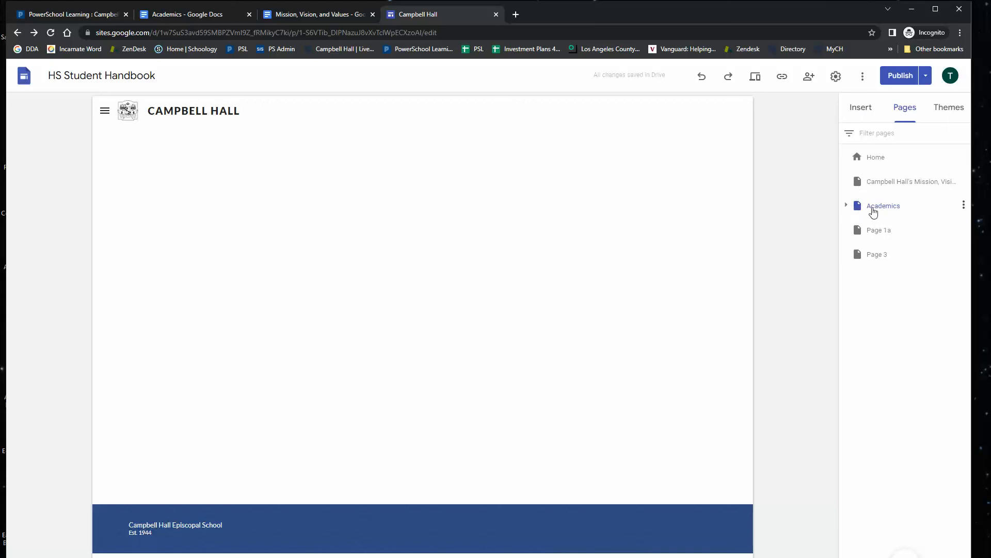
{"action": "left_click", "coordinate": [856, 109]}
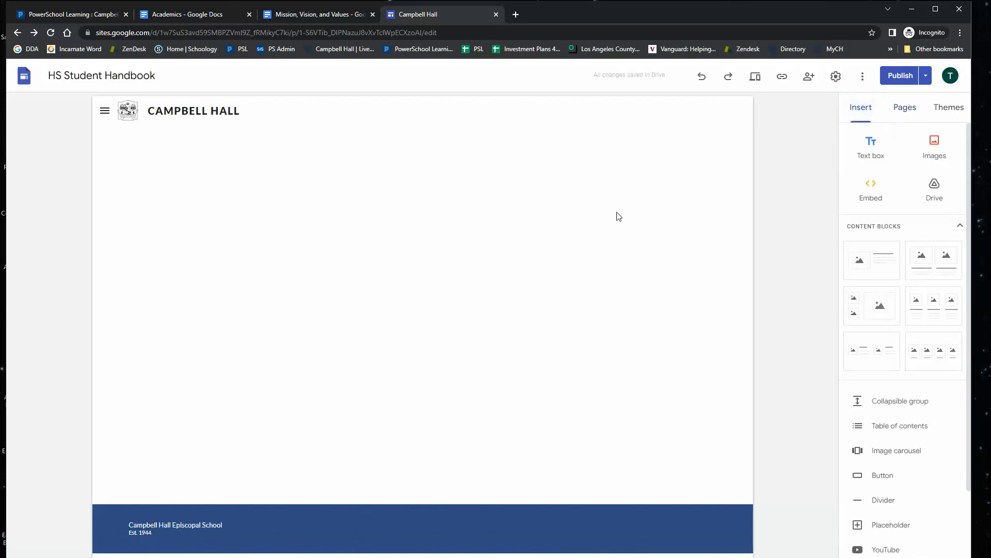
{"action": "left_click", "coordinate": [873, 195]}
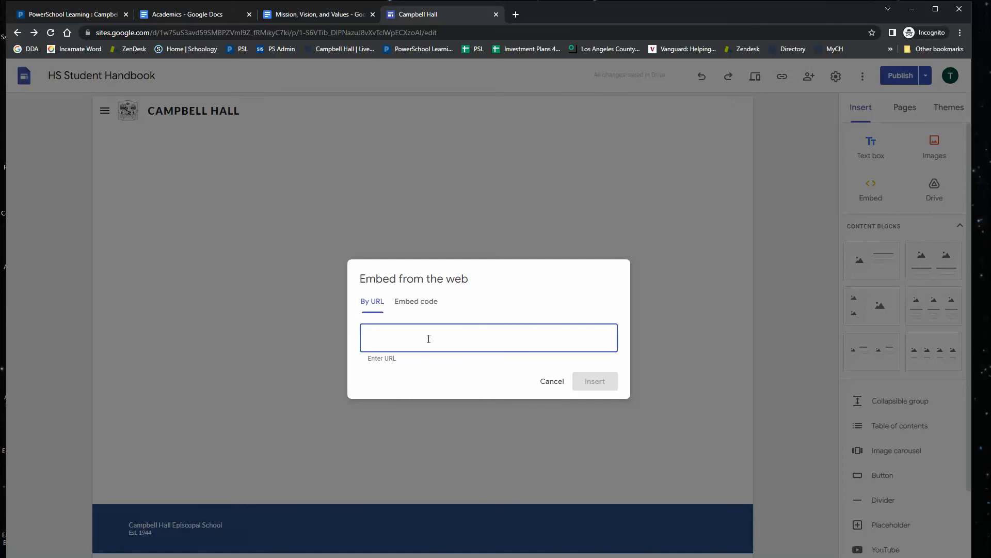
{"action": "key", "text": "ctrl+v"}
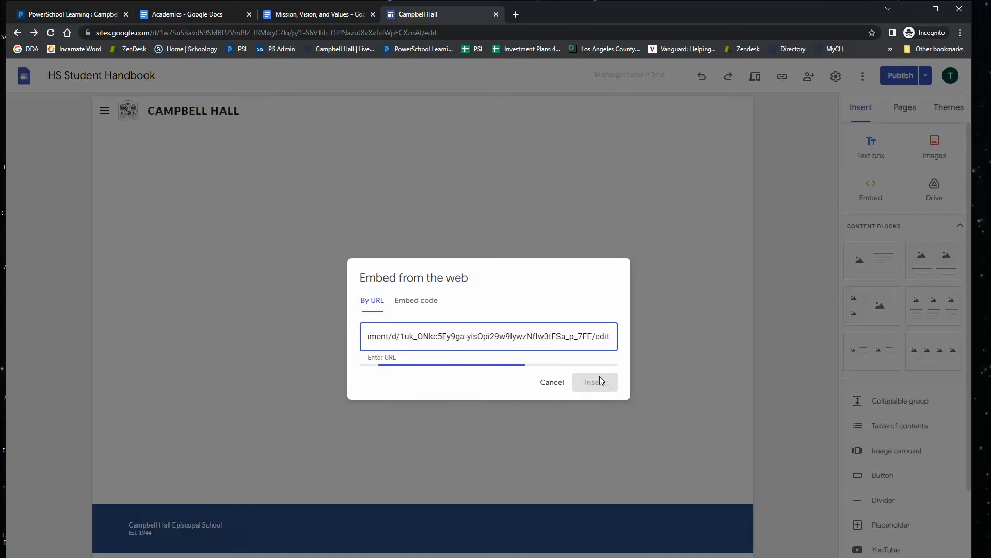
{"action": "left_click", "coordinate": [594, 442]}
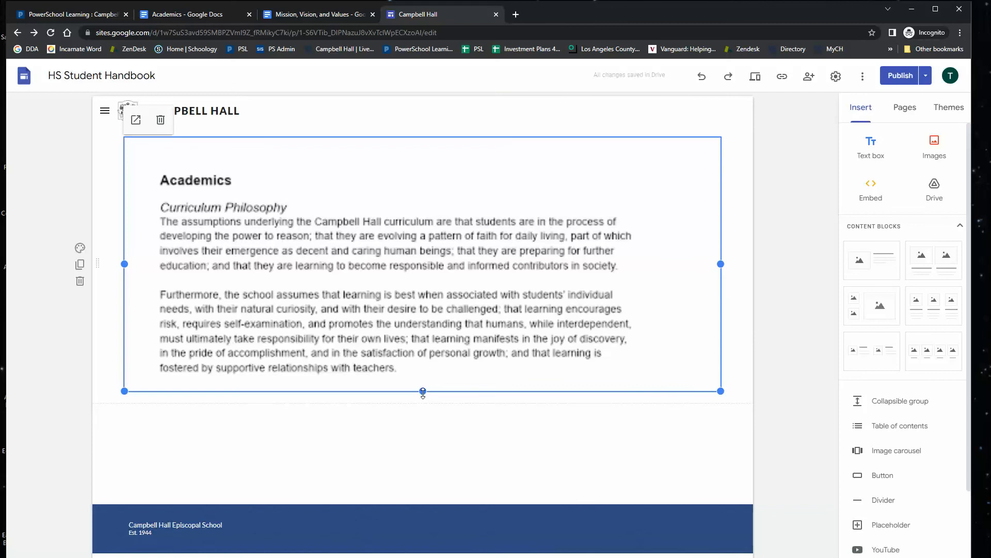
{"action": "left_click_drag", "start_coordinate": [423, 392], "coordinate": [423, 551]}
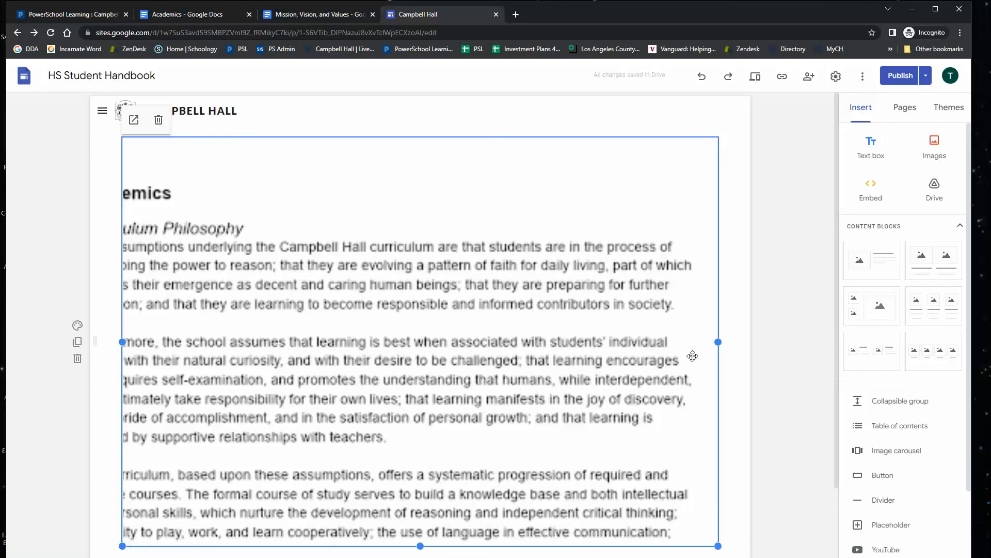
Preview the Academics page, scroll through its embedded document, and exit the preview.
{"action": "left_click", "coordinate": [754, 79]}
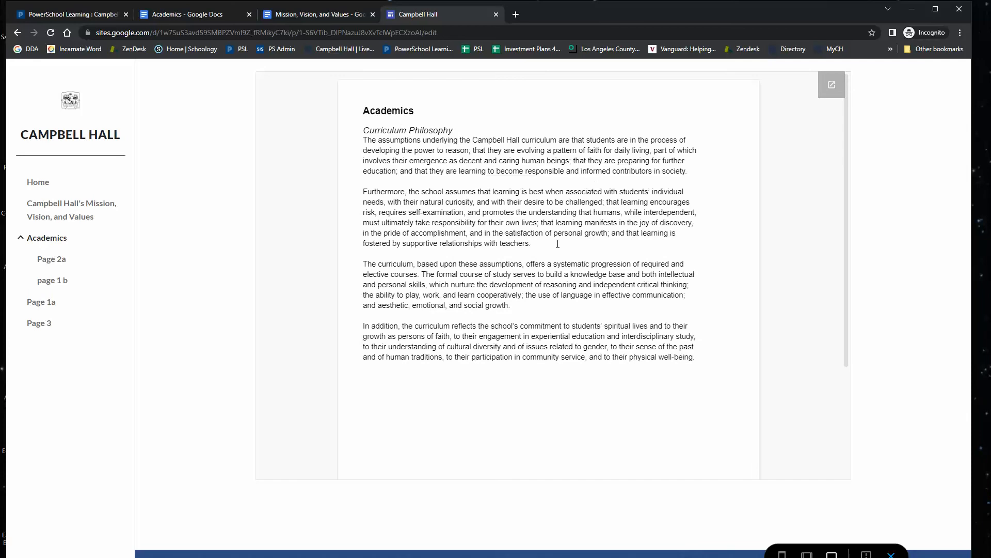
{"action": "scroll", "coordinate": [494, 234], "scroll_direction": "down", "scroll_amount": 3}
{"action": "scroll", "coordinate": [500, 241], "scroll_direction": "up", "scroll_amount": 2}
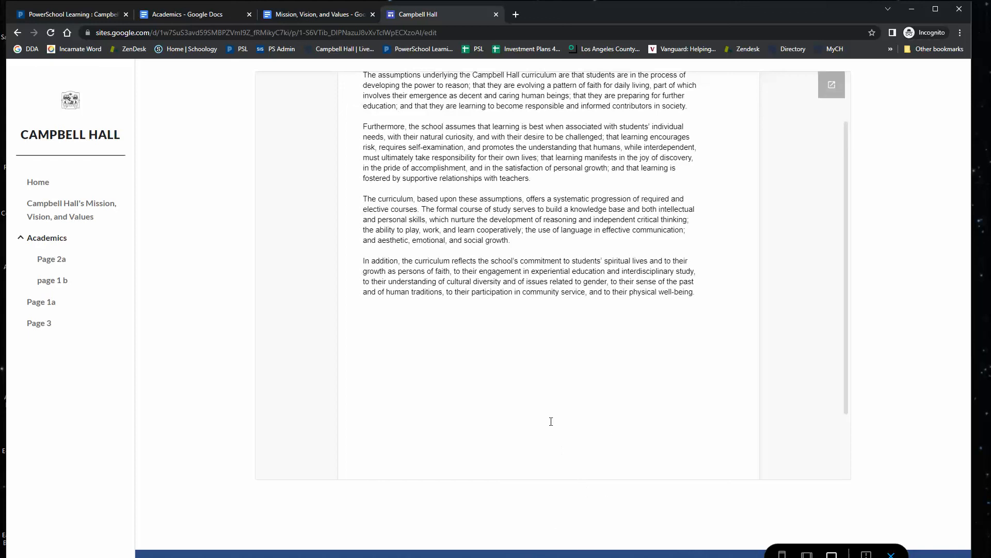
{"action": "scroll", "coordinate": [531, 377], "scroll_direction": "up", "scroll_amount": 2}
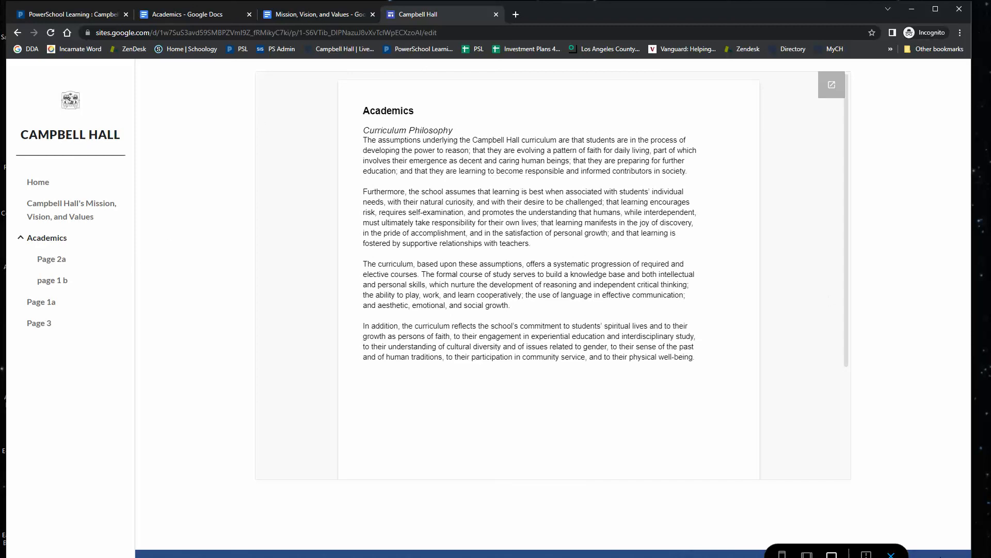
{"action": "left_click", "coordinate": [892, 554]}
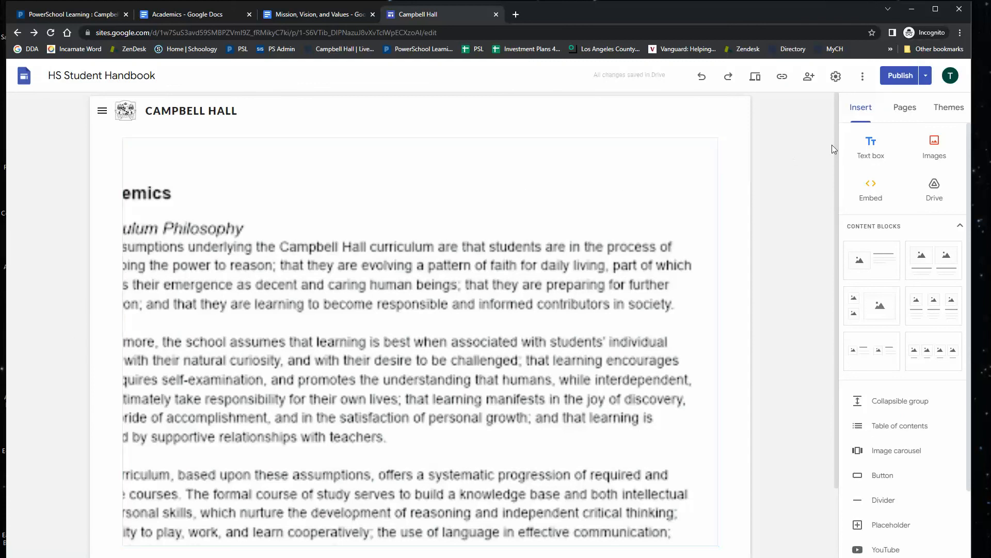
Expand the Academics page's subpages in the page list and open Page 2a.
{"action": "left_click", "coordinate": [904, 107]}
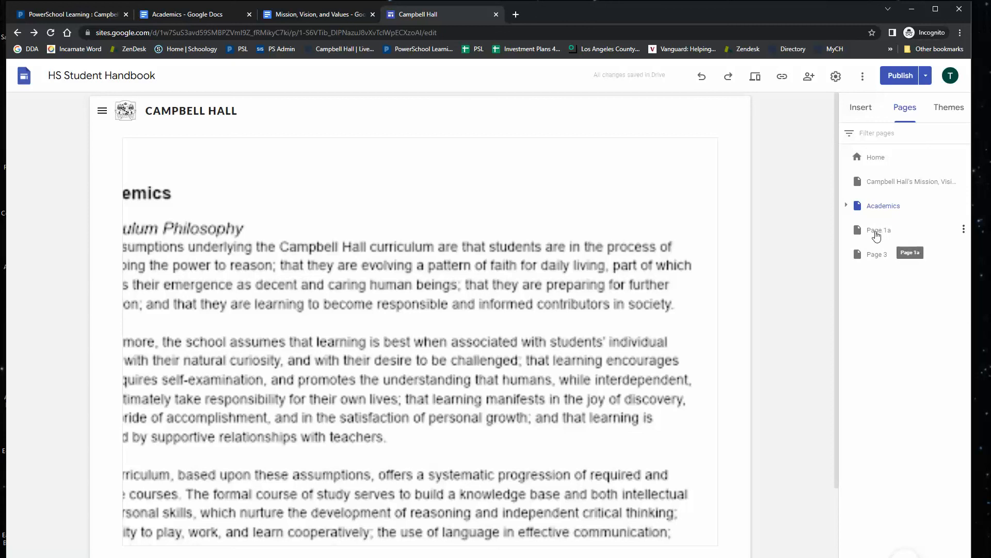
{"action": "left_click", "coordinate": [847, 205]}
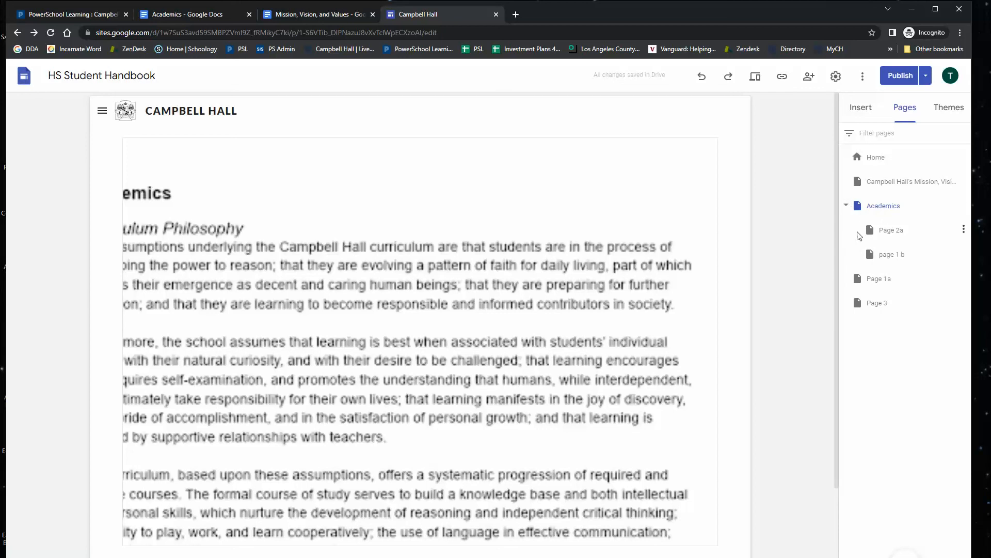
{"action": "left_click", "coordinate": [895, 232]}
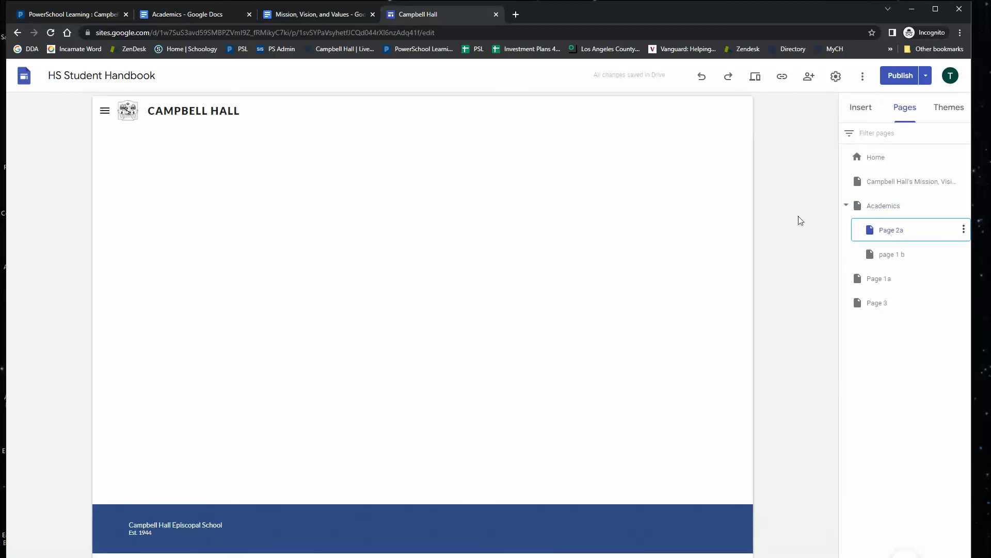
Open the Academic Probation block's Google Doc from PowerSchool Learning and copy the document's URL.
{"action": "left_click", "coordinate": [75, 16]}
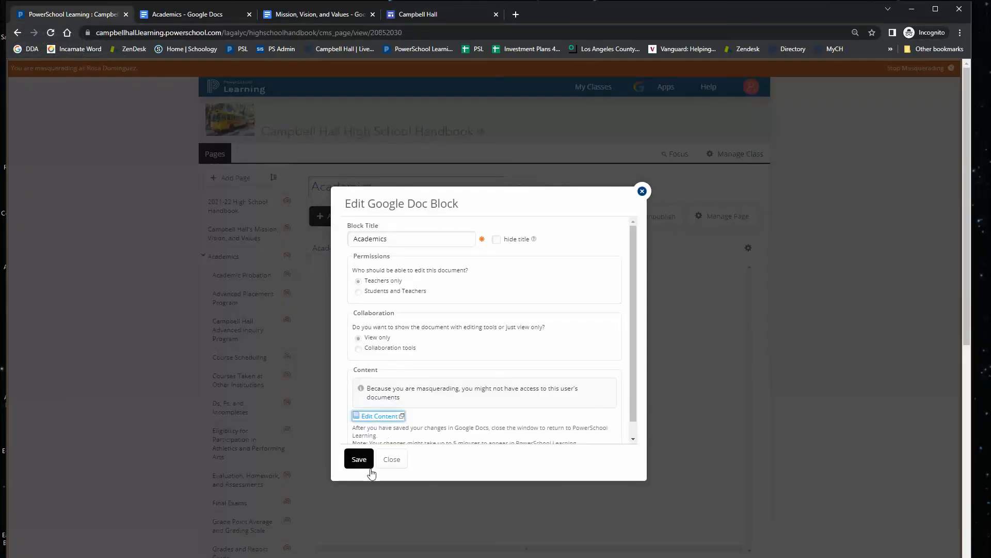
{"action": "left_click", "coordinate": [391, 462]}
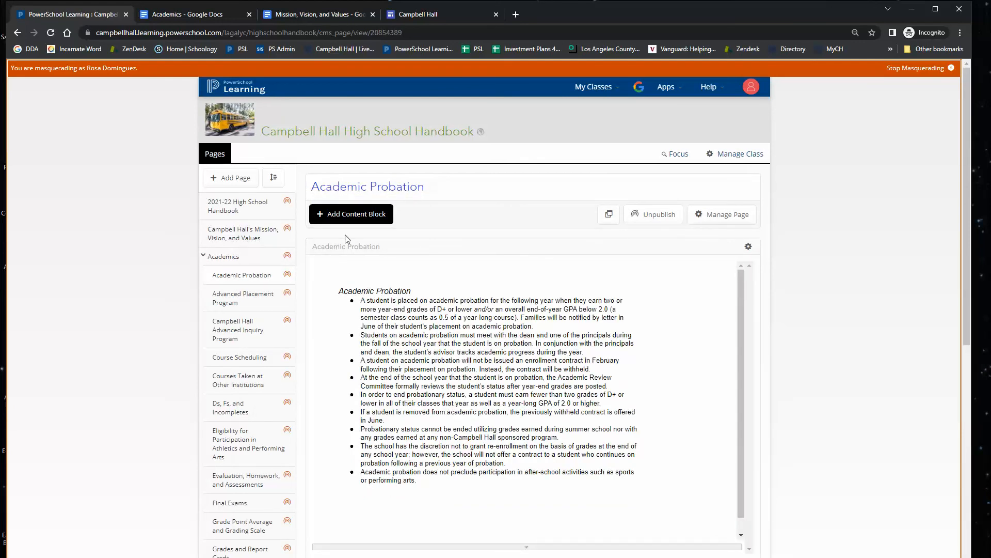
{"action": "left_click", "coordinate": [749, 247]}
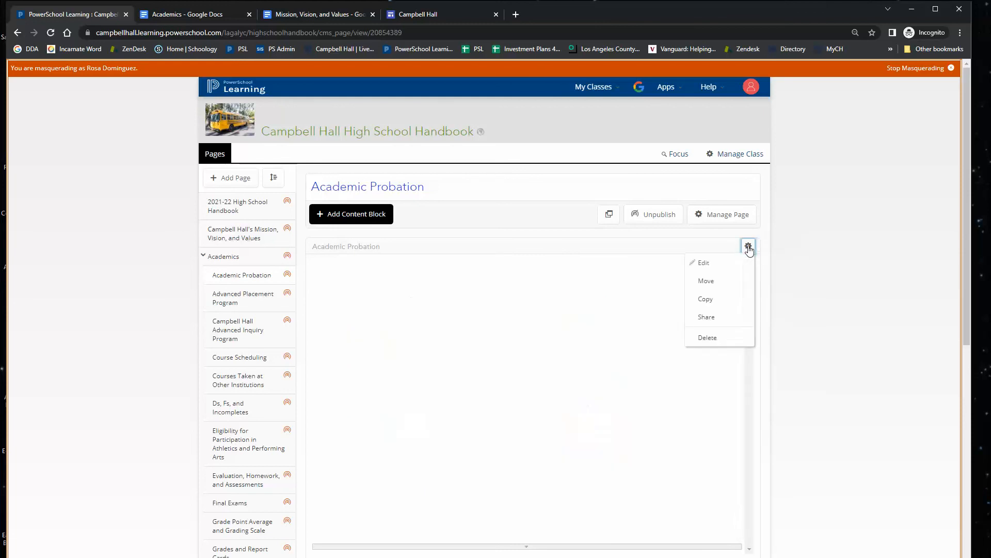
{"action": "left_click", "coordinate": [718, 265]}
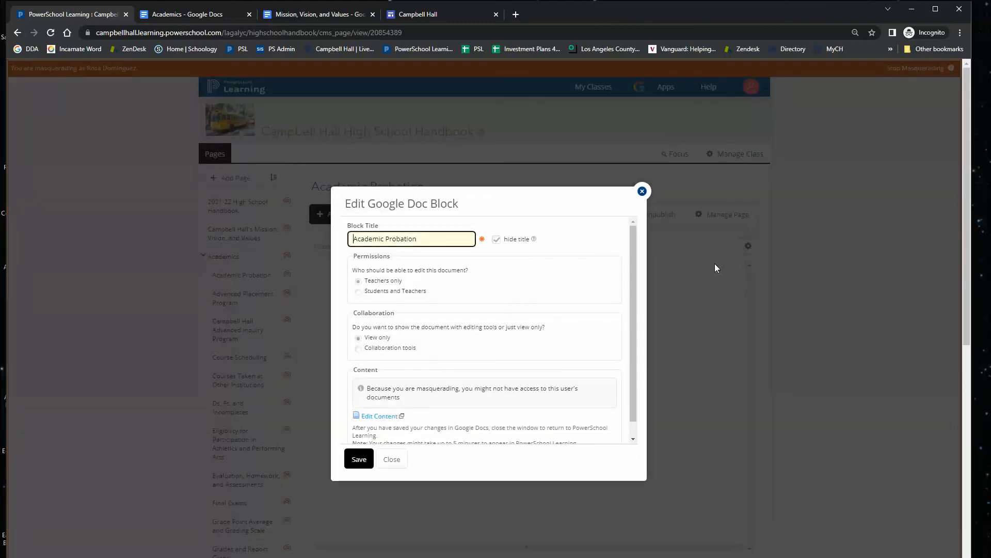
{"action": "left_click", "coordinate": [380, 416]}
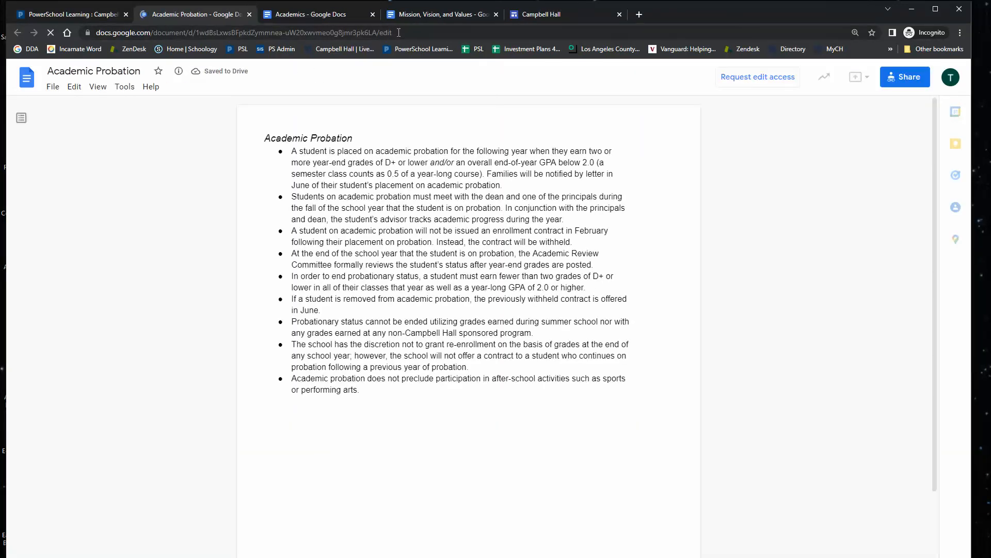
{"action": "left_click", "coordinate": [479, 35]}
{"action": "key", "text": "ctrl+c"}
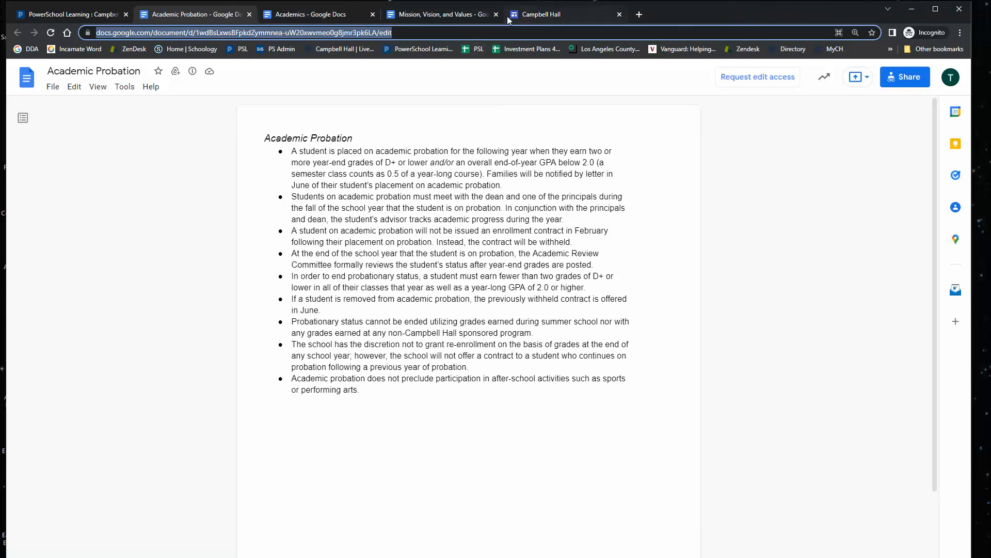
Embed the Academic Probation Google Doc on Page 2a by URL and enlarge its frame downward.
{"action": "left_click", "coordinate": [524, 19]}
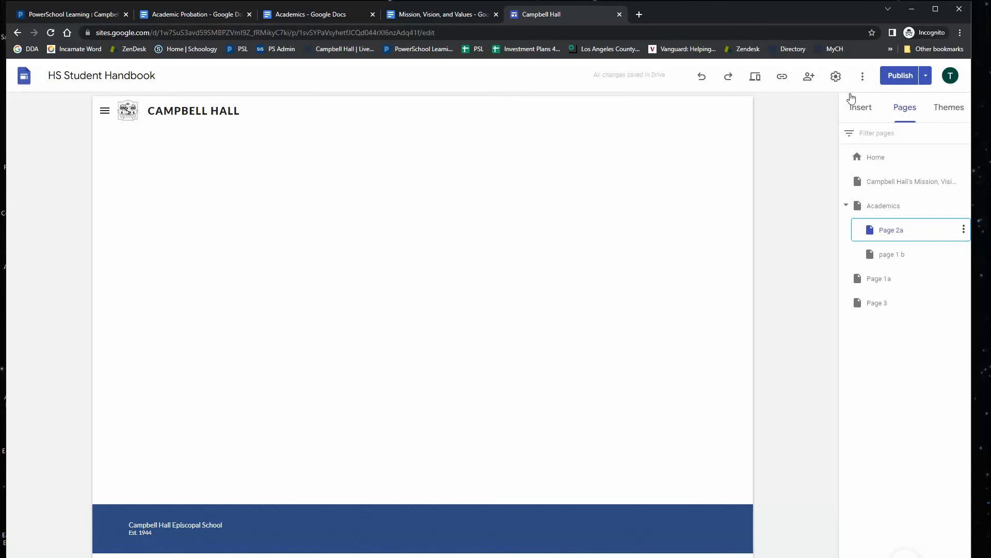
{"action": "left_click", "coordinate": [859, 112]}
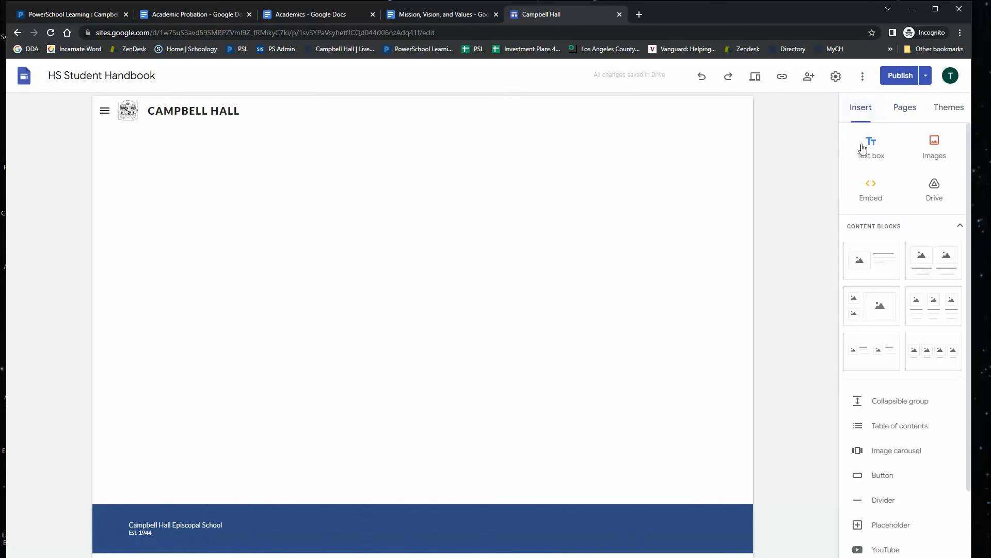
{"action": "left_click", "coordinate": [871, 186]}
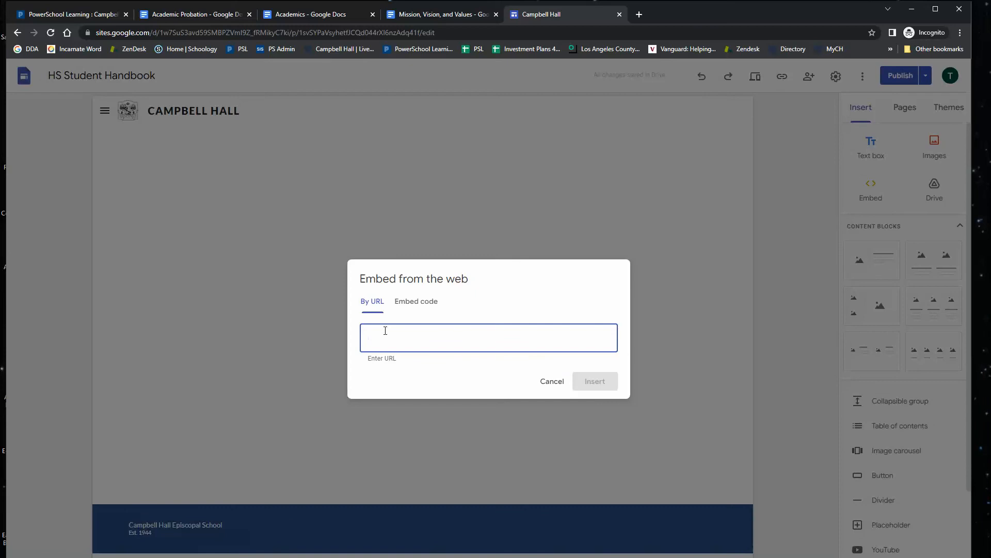
{"action": "key", "text": "ctrl+v"}
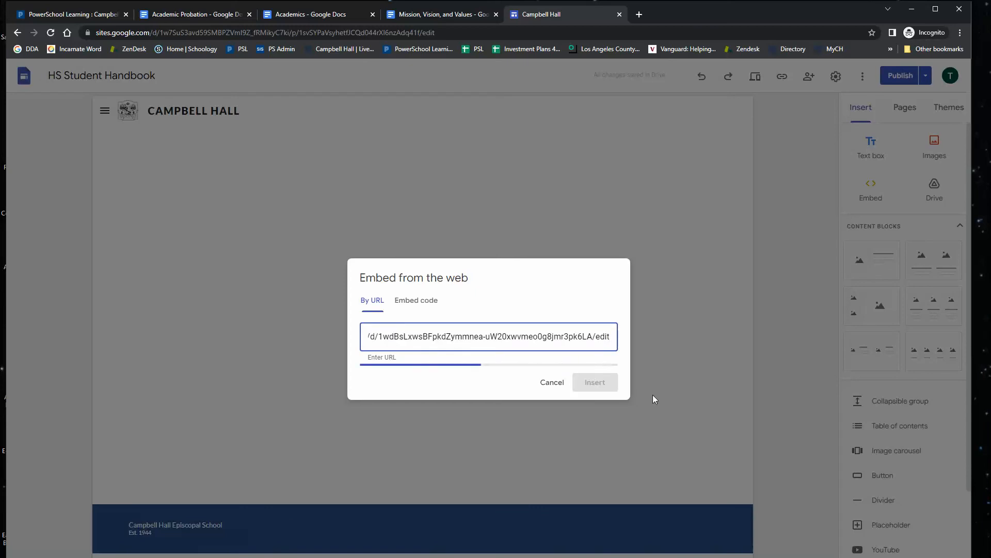
{"action": "left_click", "coordinate": [609, 442]}
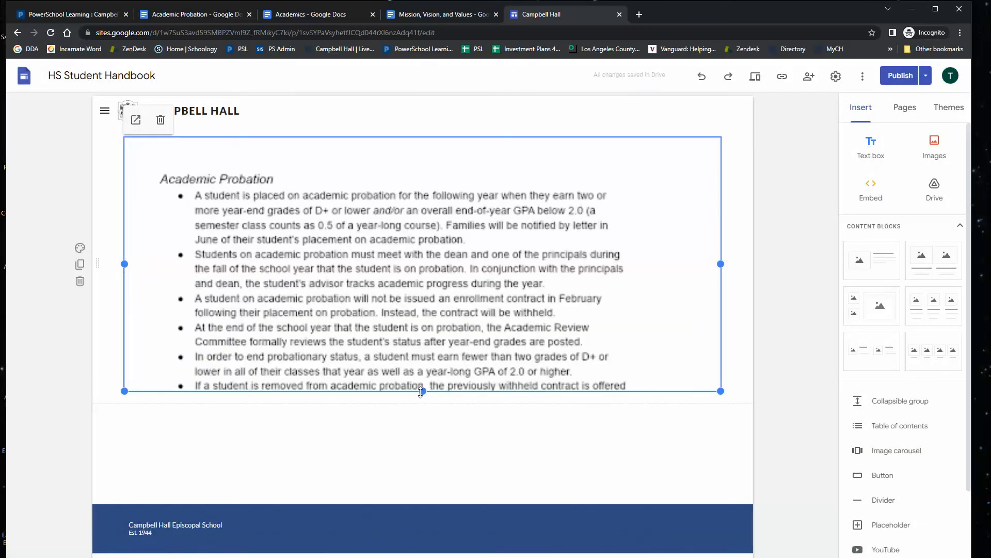
{"action": "left_click_drag", "start_coordinate": [421, 391], "coordinate": [420, 557]}
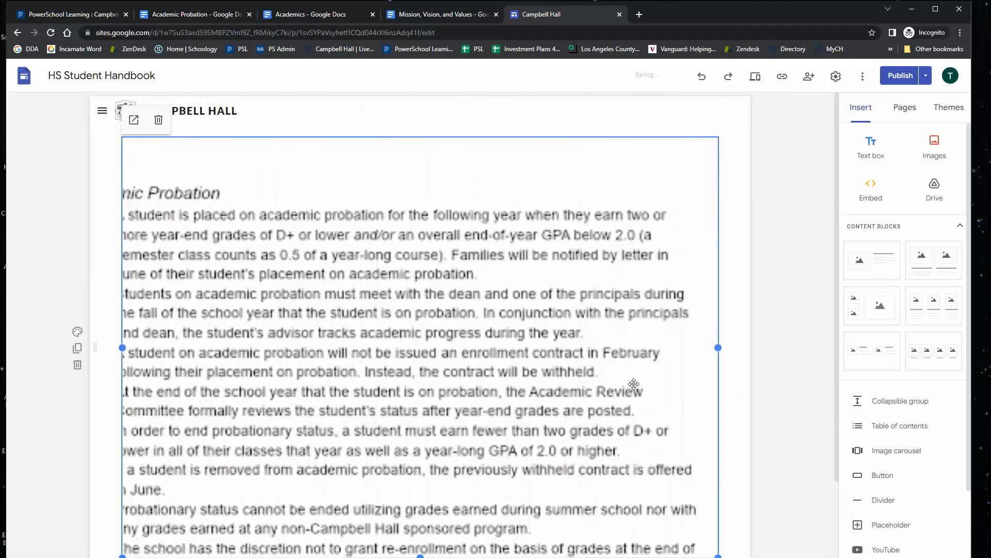
Preview Page 2a, scroll through its embedded document, and exit the preview.
{"action": "left_click", "coordinate": [755, 77]}
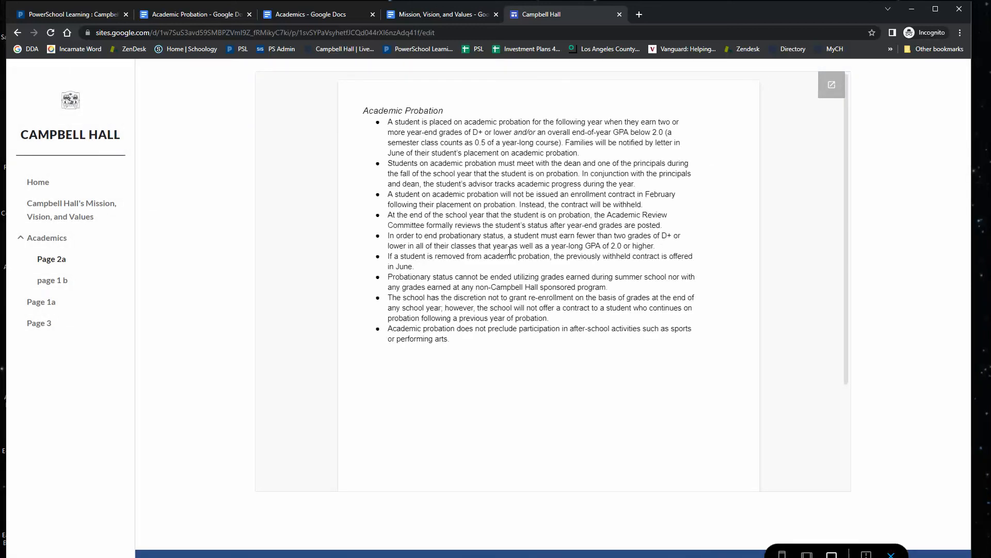
{"action": "scroll", "coordinate": [509, 251], "scroll_direction": "down", "scroll_amount": 3}
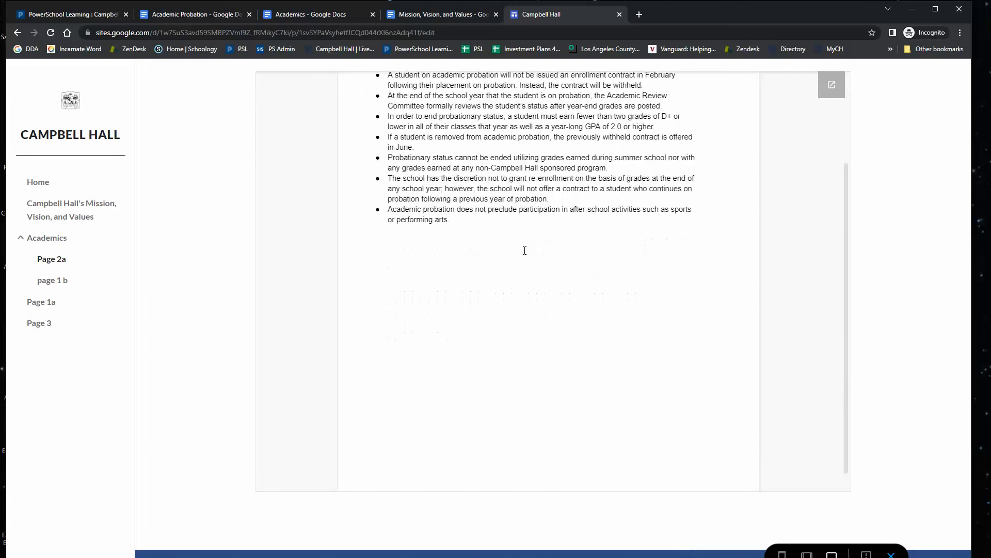
{"action": "scroll", "coordinate": [524, 251], "scroll_direction": "up", "scroll_amount": 3}
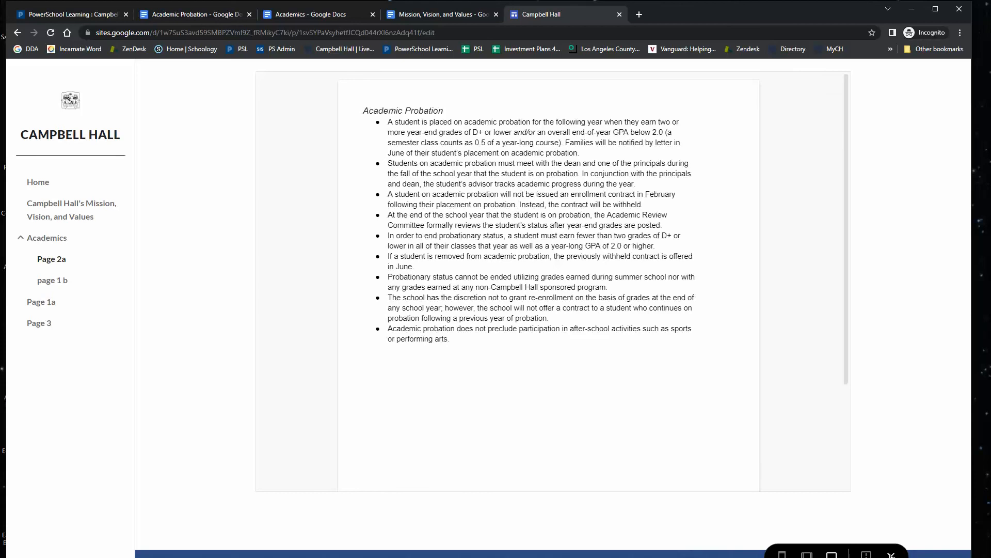
{"action": "left_click", "coordinate": [892, 554]}
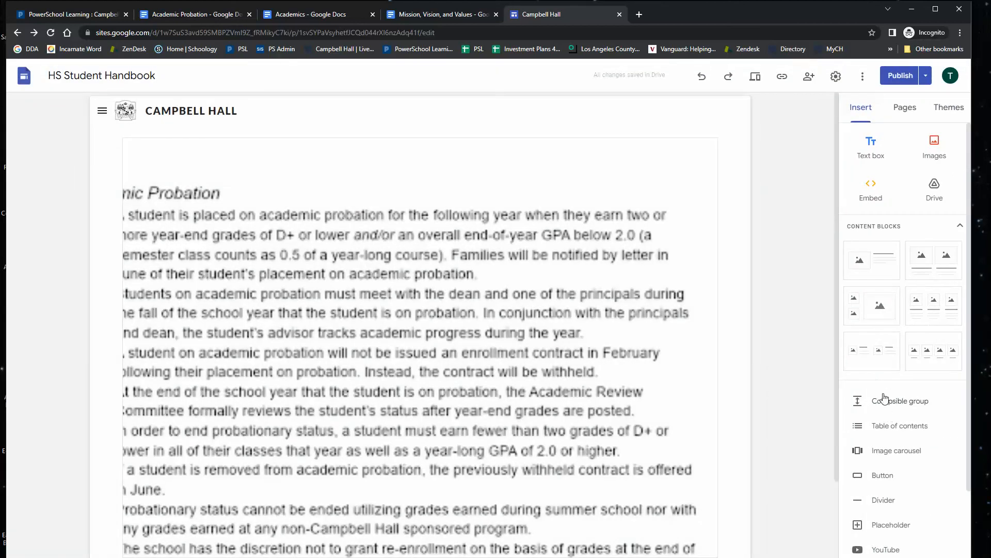
Rename Page 2a to Academic Probaation through its page properties.
{"action": "left_click", "coordinate": [909, 109]}
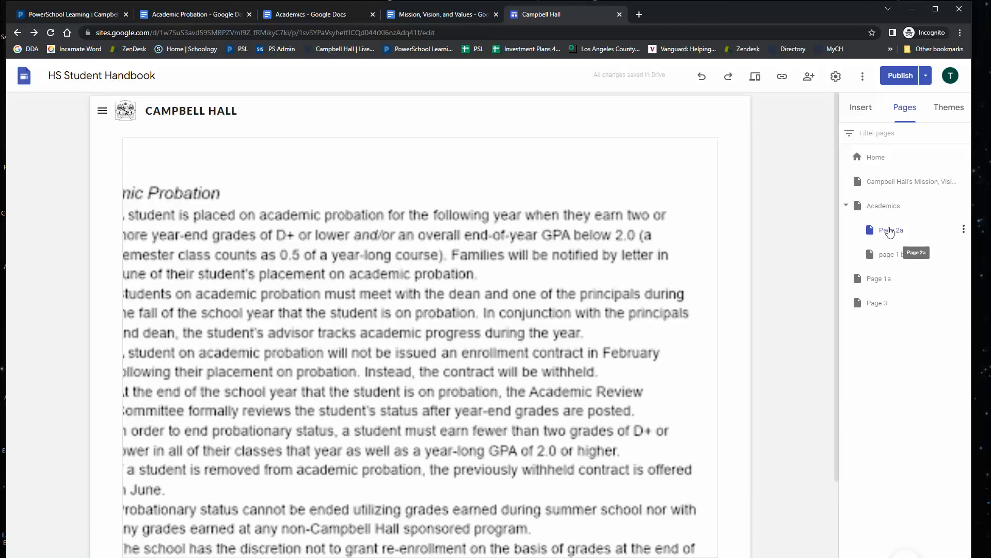
{"action": "left_click", "coordinate": [965, 229]}
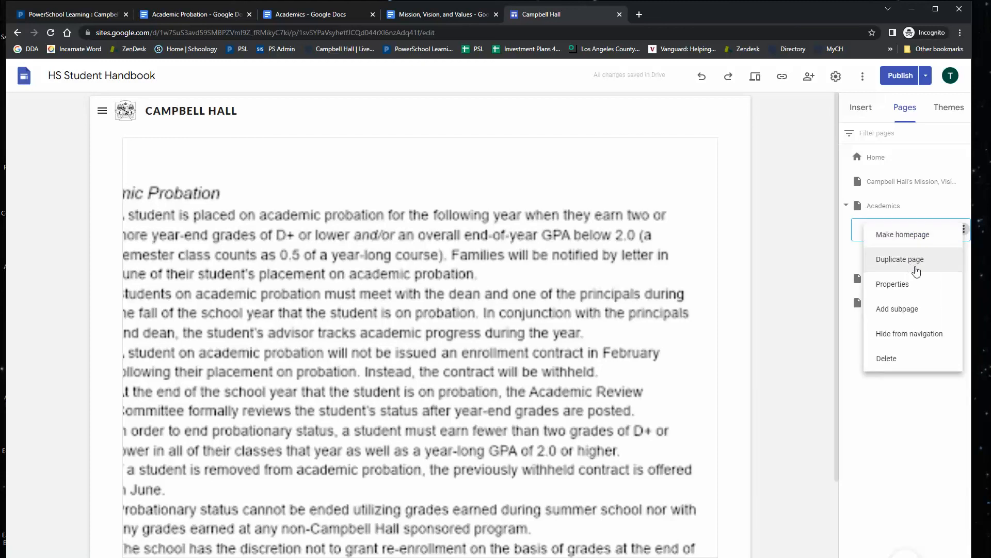
{"action": "left_click", "coordinate": [906, 284]}
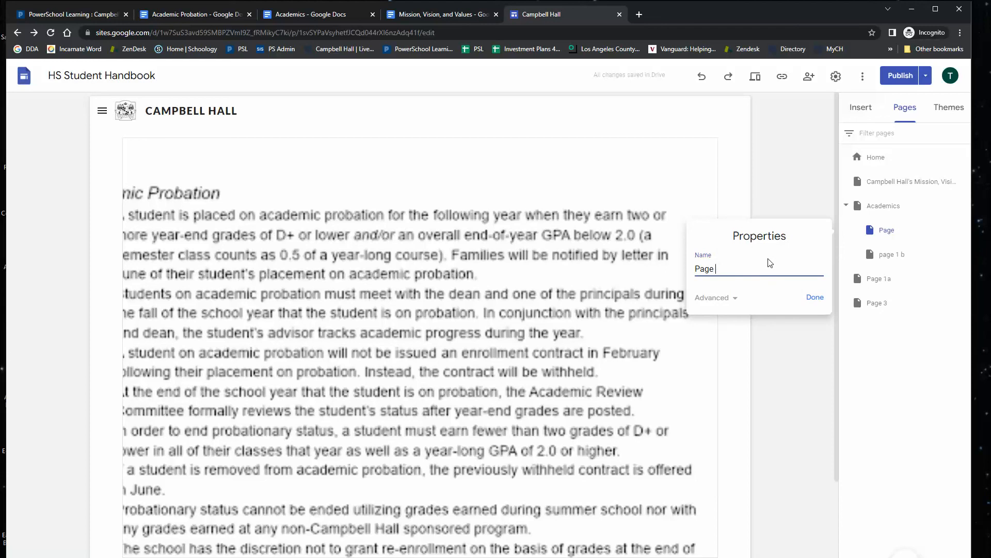
{"action": "key", "text": "BackSpace"}
{"action": "key", "text": "BackSpace"}
{"action": "key", "text": "BackSpace"}
{"action": "key", "text": "BackSpace"}
{"action": "key", "text": "BackSpace"}
{"action": "type", "text": "Academic Probaation"}
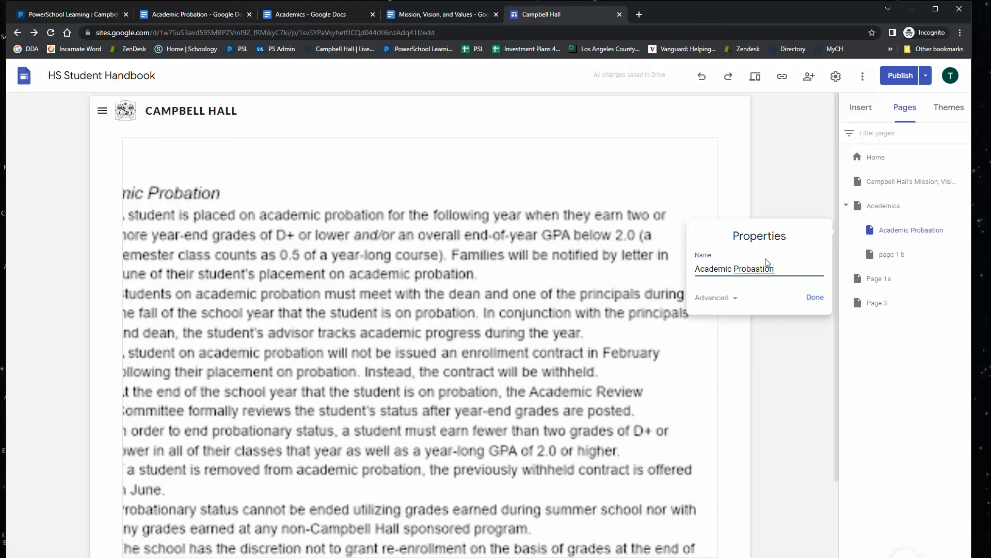
{"action": "key", "text": "Return"}
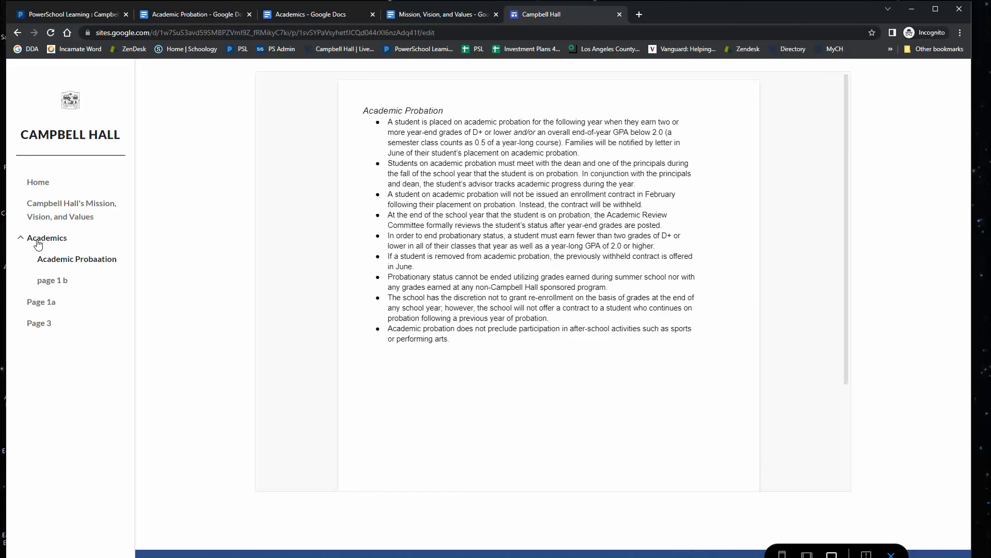
Preview the Academics and Academic Probaation pages, and close the Academic Probation block dialog in PowerSchool Learning.
{"action": "left_click", "coordinate": [37, 240]}
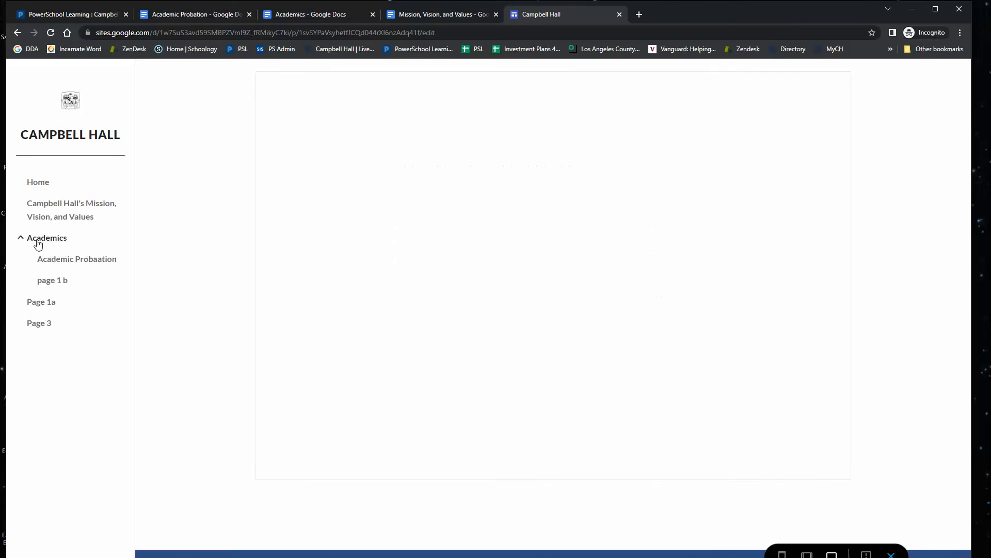
{"action": "left_click", "coordinate": [67, 260]}
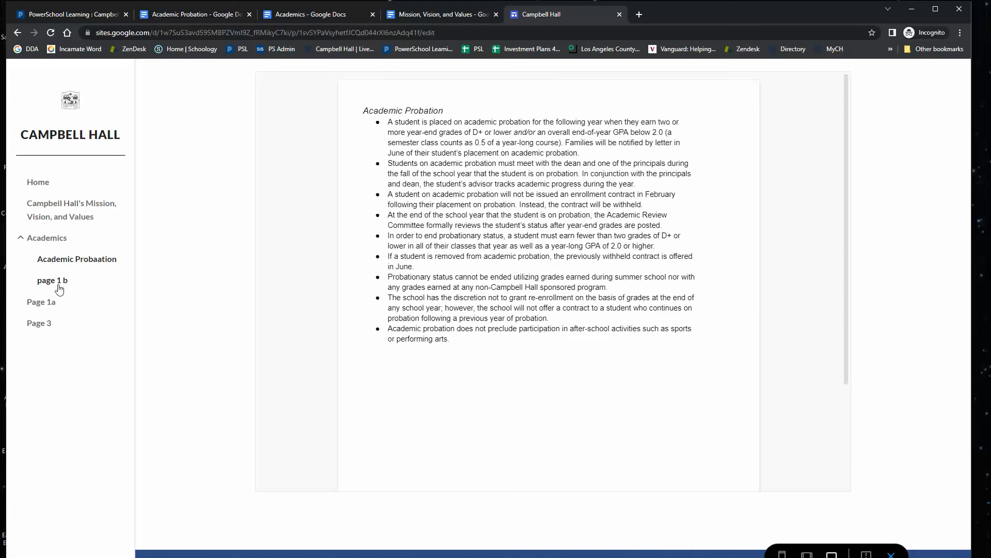
{"action": "left_click", "coordinate": [70, 15]}
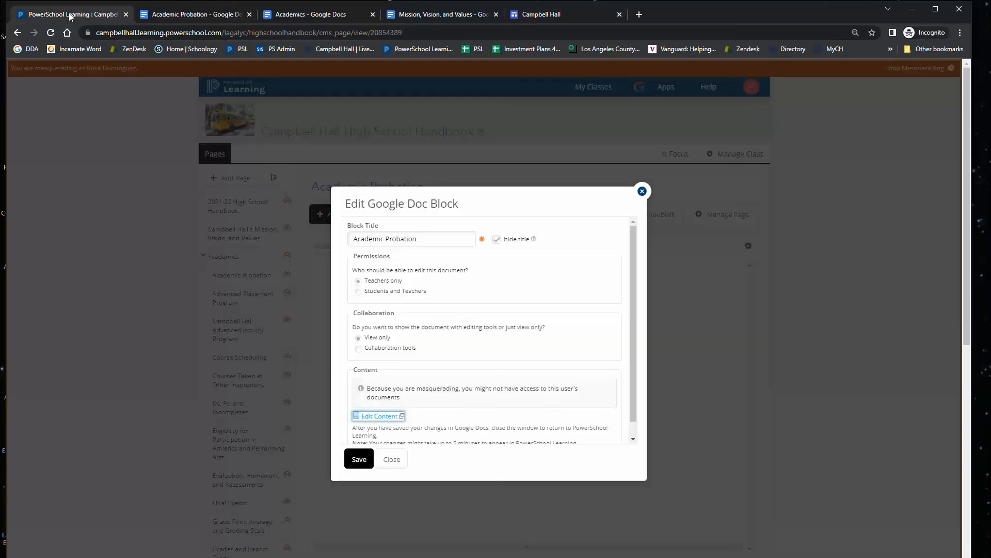
{"action": "left_click", "coordinate": [391, 459]}
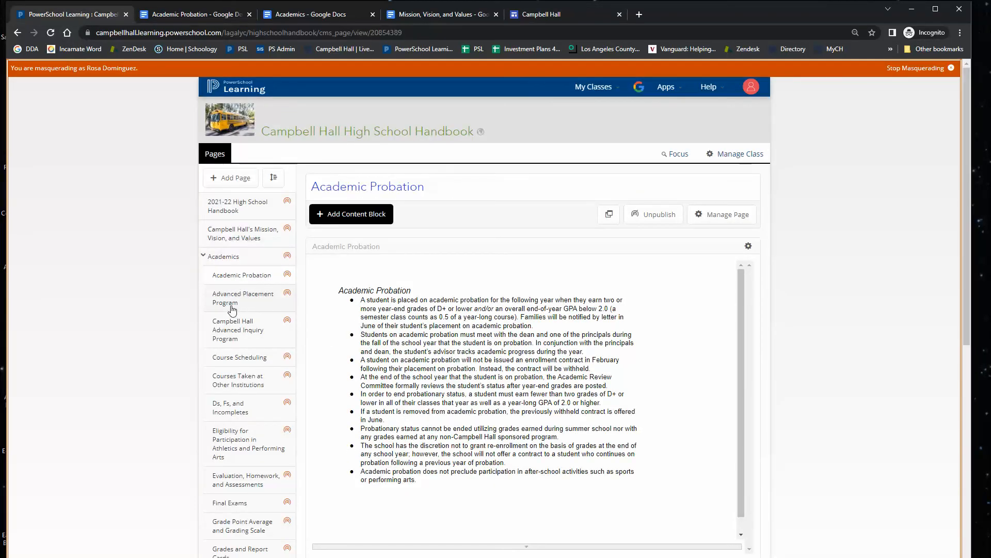